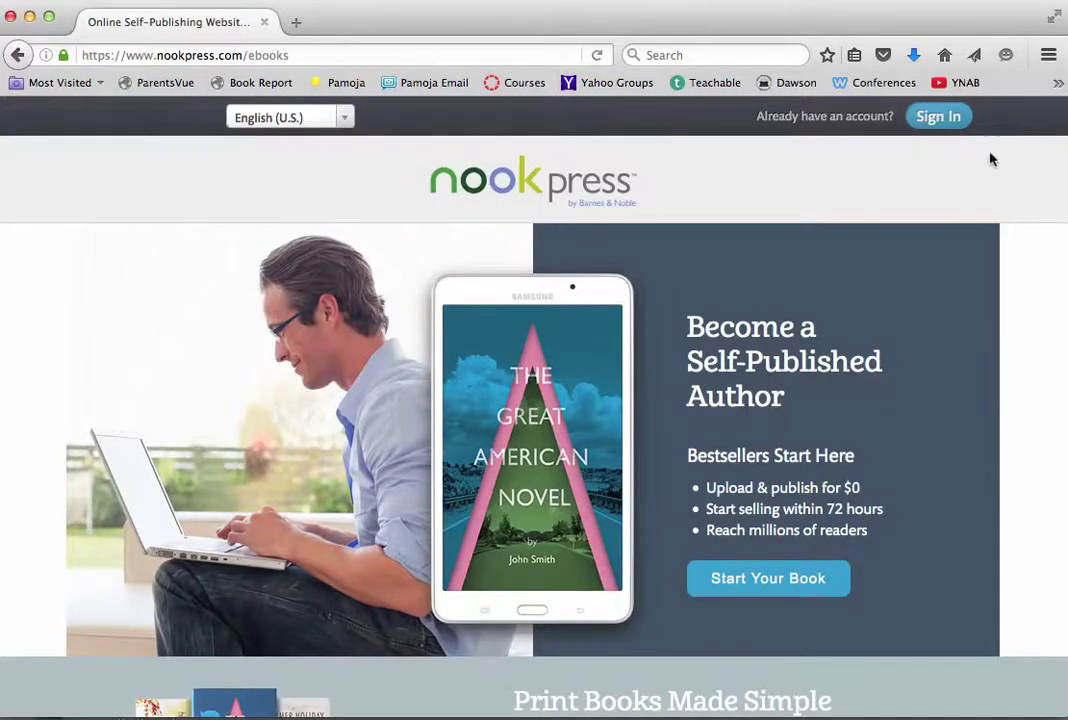
# Step: Sign in to the NOOK Press account and create a new project named Moonrise
pyautogui.click(938, 117)
pyautogui.click(712, 347)
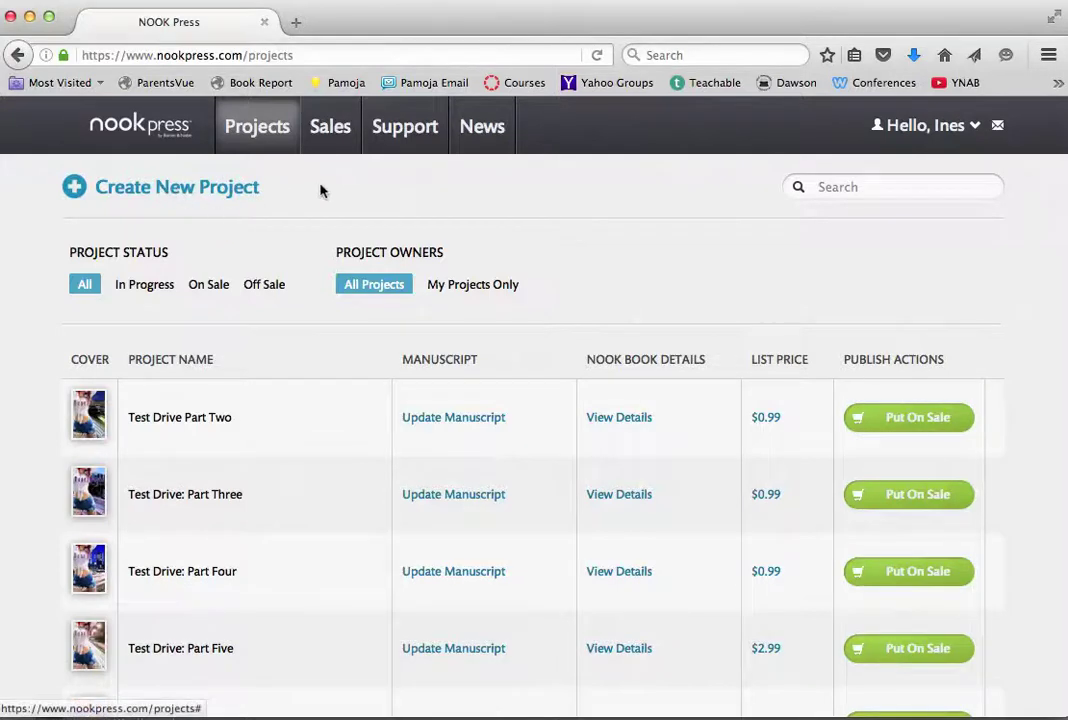
pyautogui.click(160, 190)
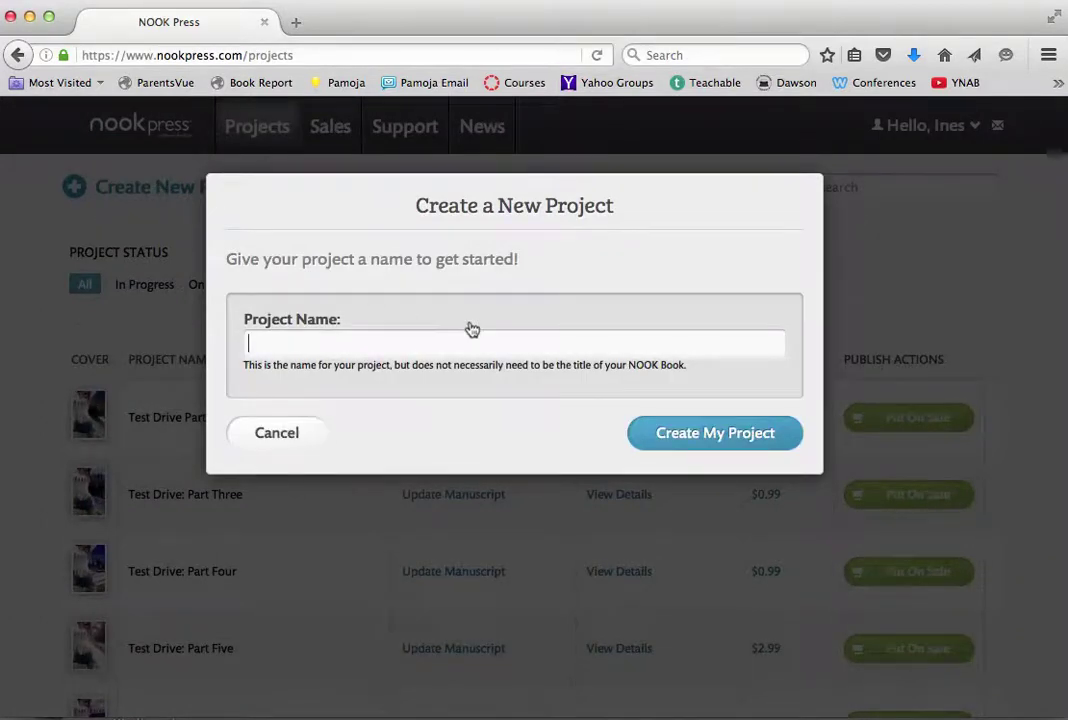
pyautogui.write('Moonrise')
pyautogui.click(717, 441)
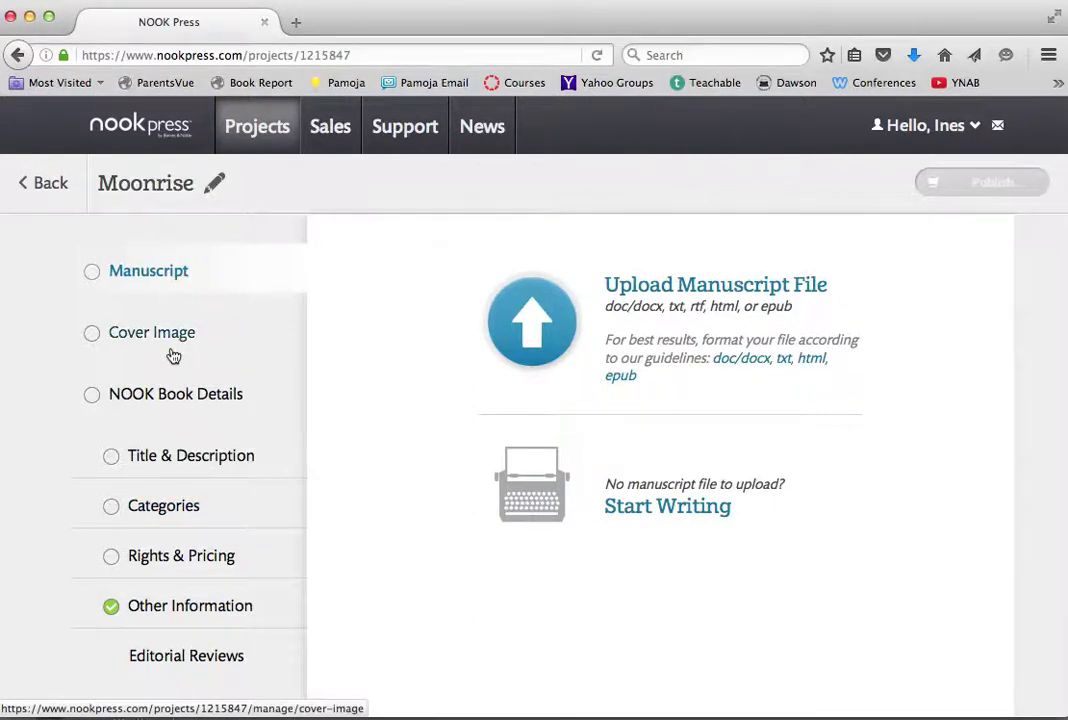
# Step: Upload the EPUB file "Moonrise with Bonus August 2016" from Moon Kind > Moonrise > Publishing Platforms as the project's manuscript
pyautogui.scroll(-3, 234, 424)
pyautogui.scroll(3, 236, 422)
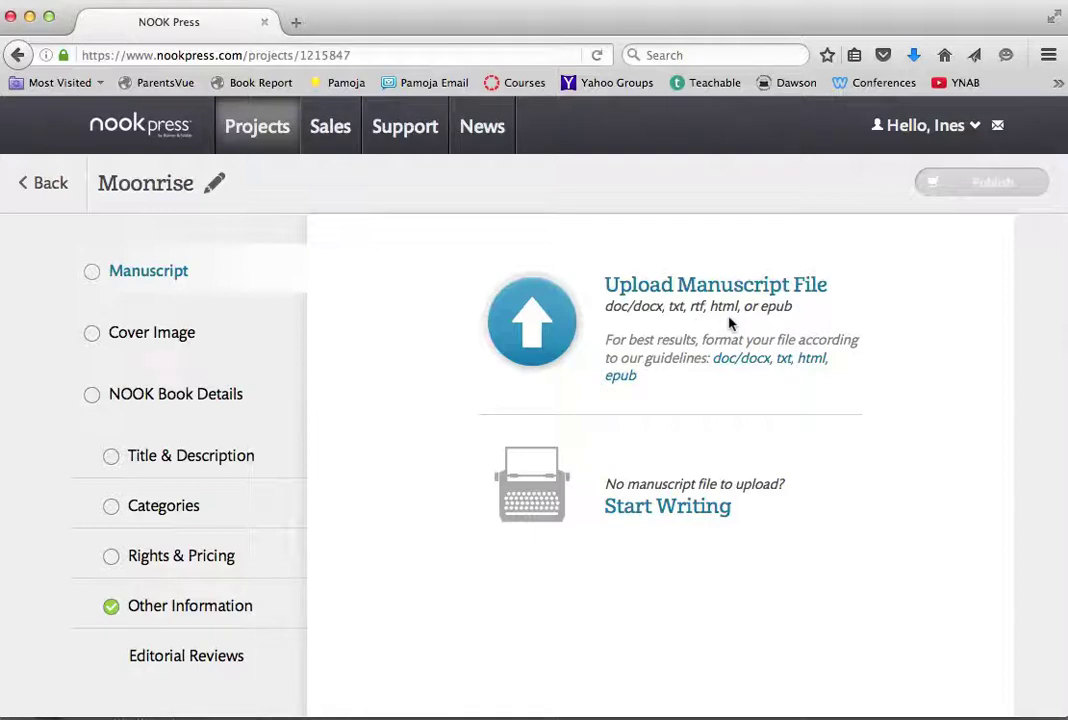
pyautogui.click(541, 309)
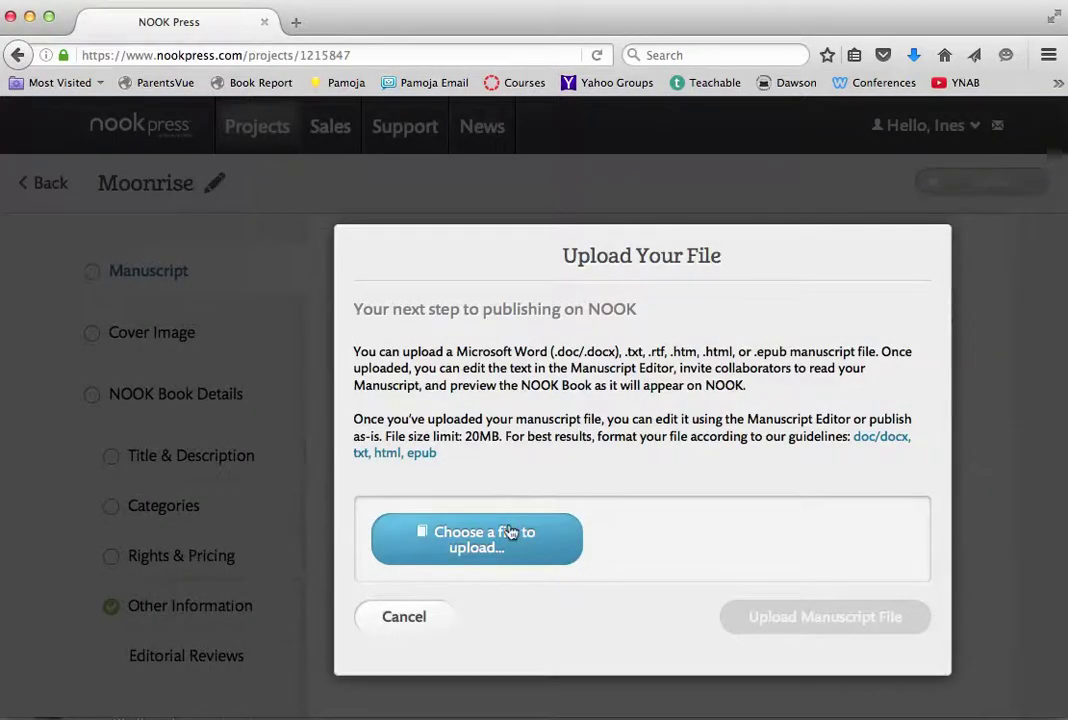
pyautogui.click(507, 544)
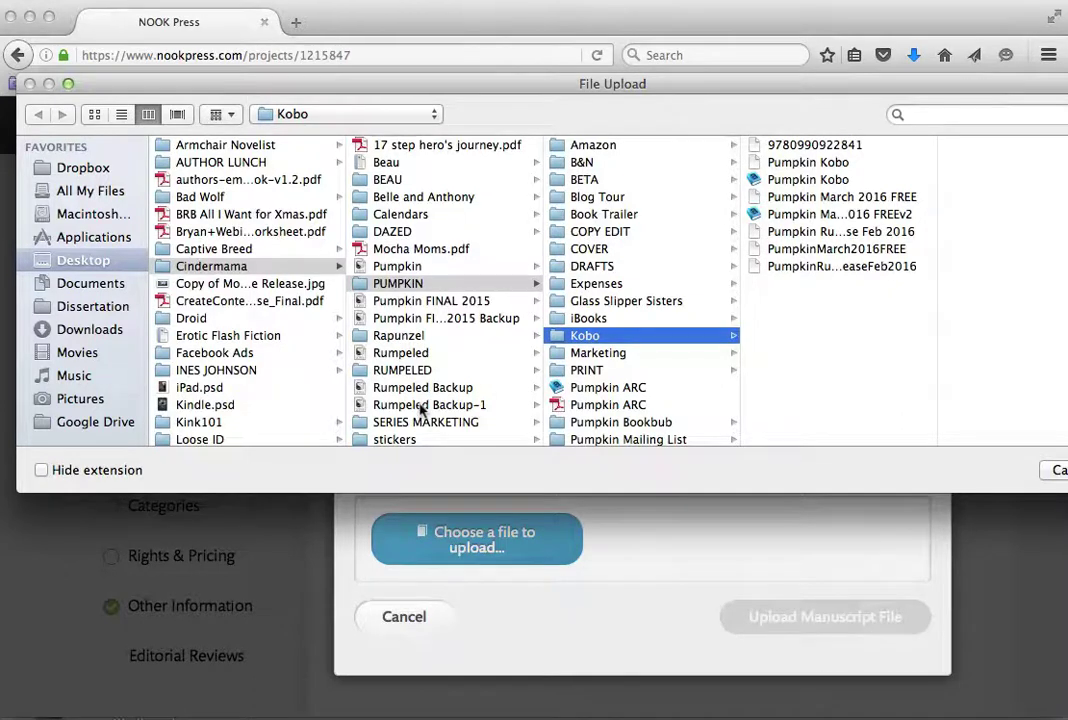
pyautogui.scroll(-5, 250, 330)
pyautogui.click(210, 277)
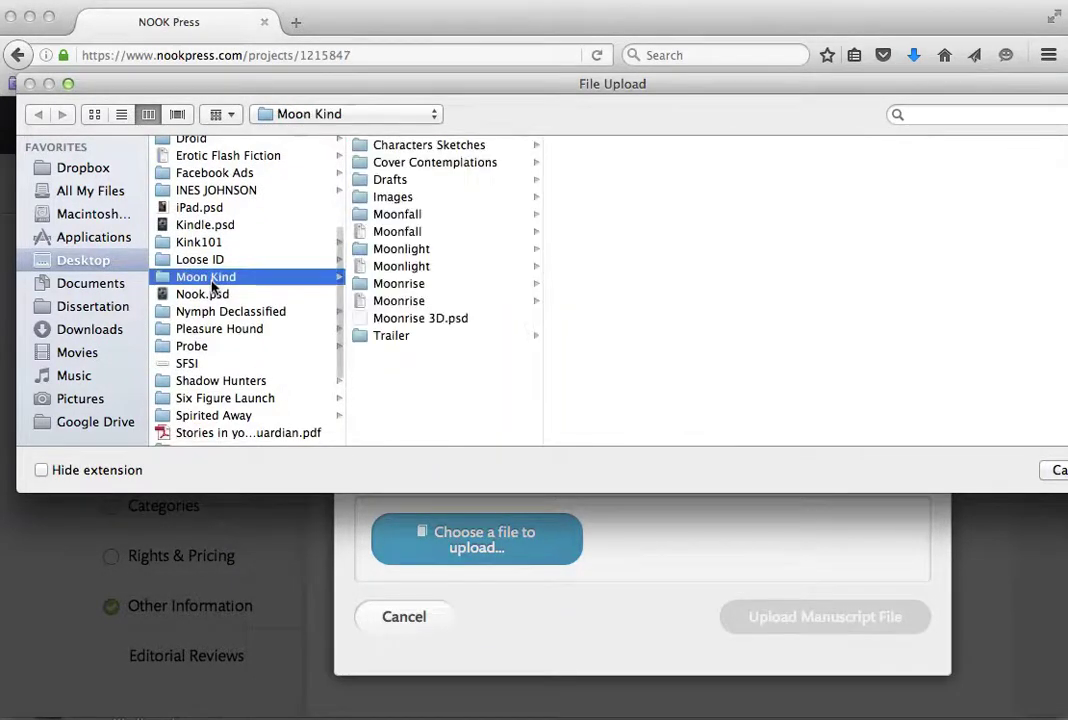
pyautogui.click(399, 284)
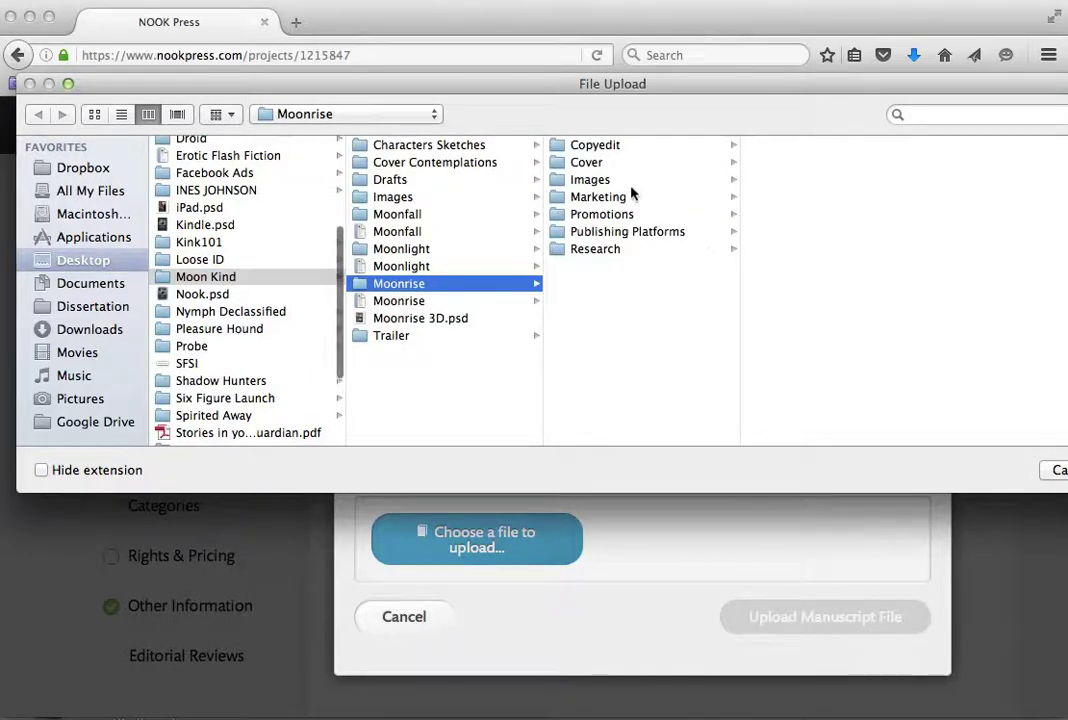
pyautogui.click(588, 231)
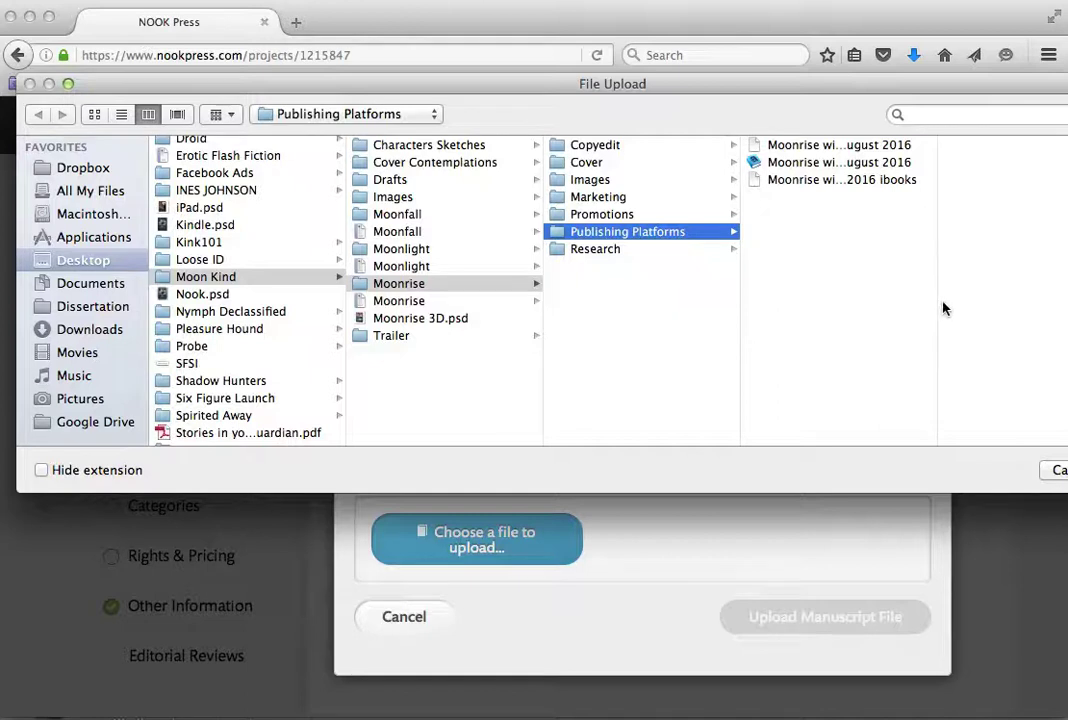
pyautogui.moveTo(937, 302); pyautogui.dragTo(1023, 300)
pyautogui.click(875, 146)
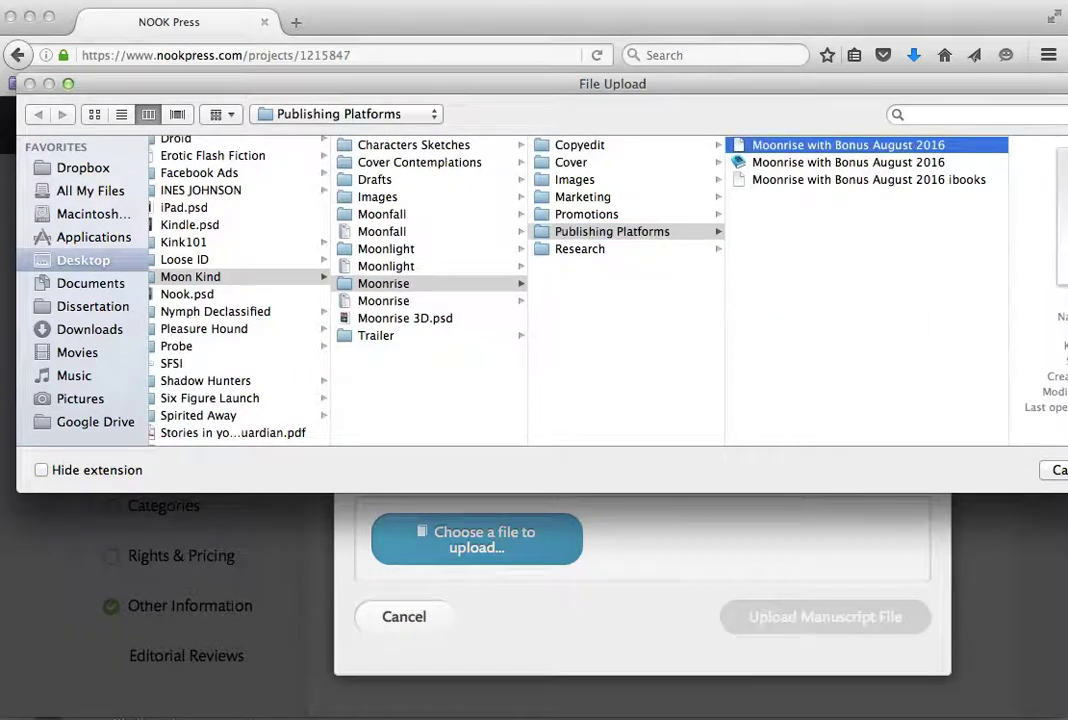
pyautogui.press('Return')
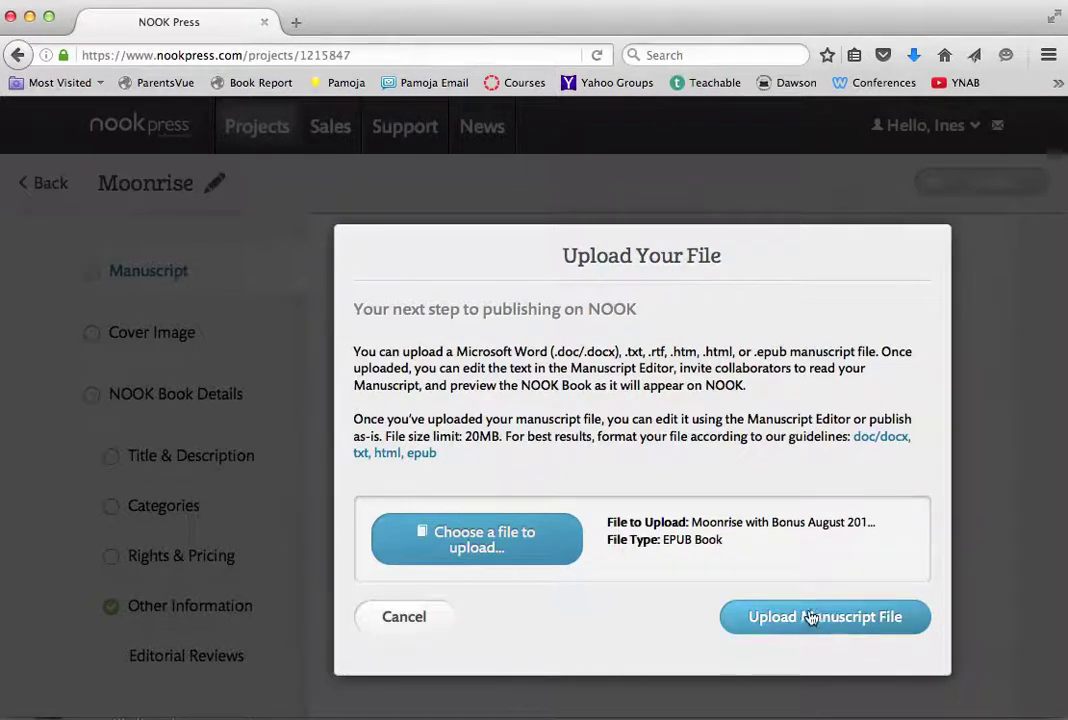
pyautogui.click(812, 617)
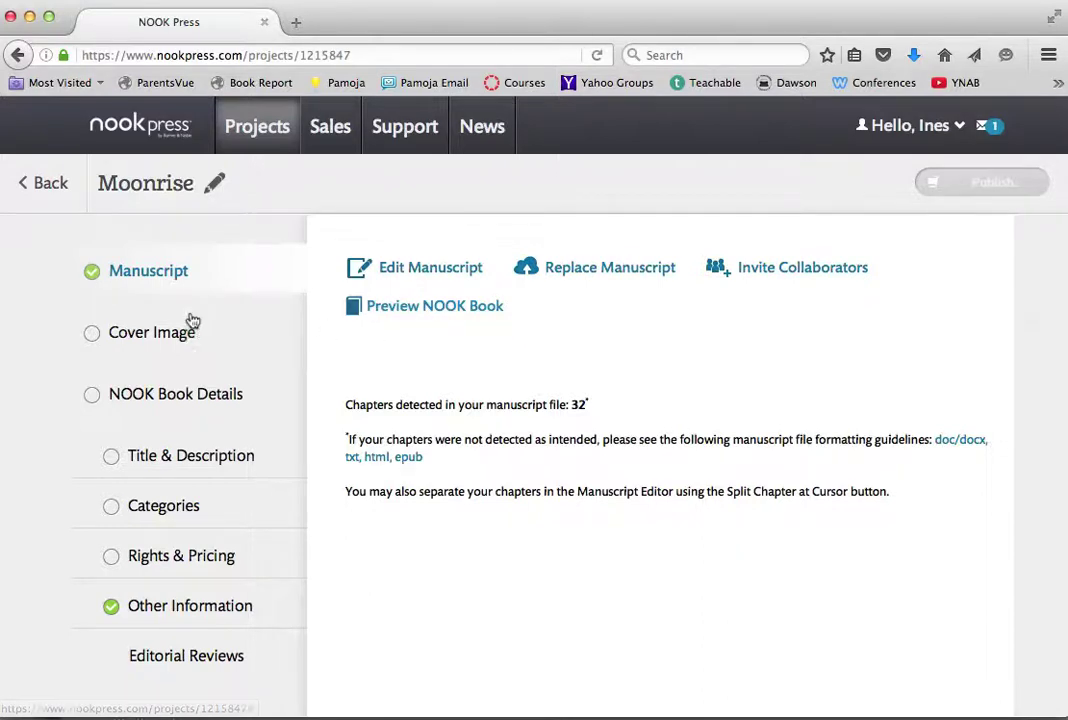
# Step: Upload Moonrise.jpg from the Cover folder as the cover image and also add it to the manuscript
pyautogui.click(137, 337)
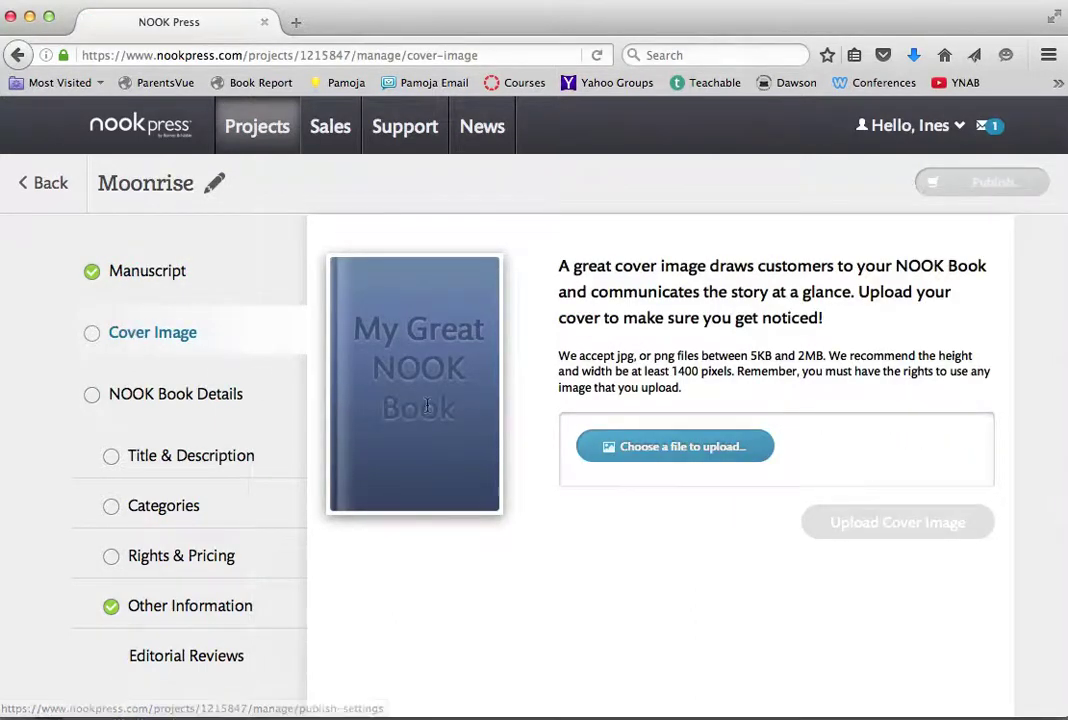
pyautogui.click(637, 450)
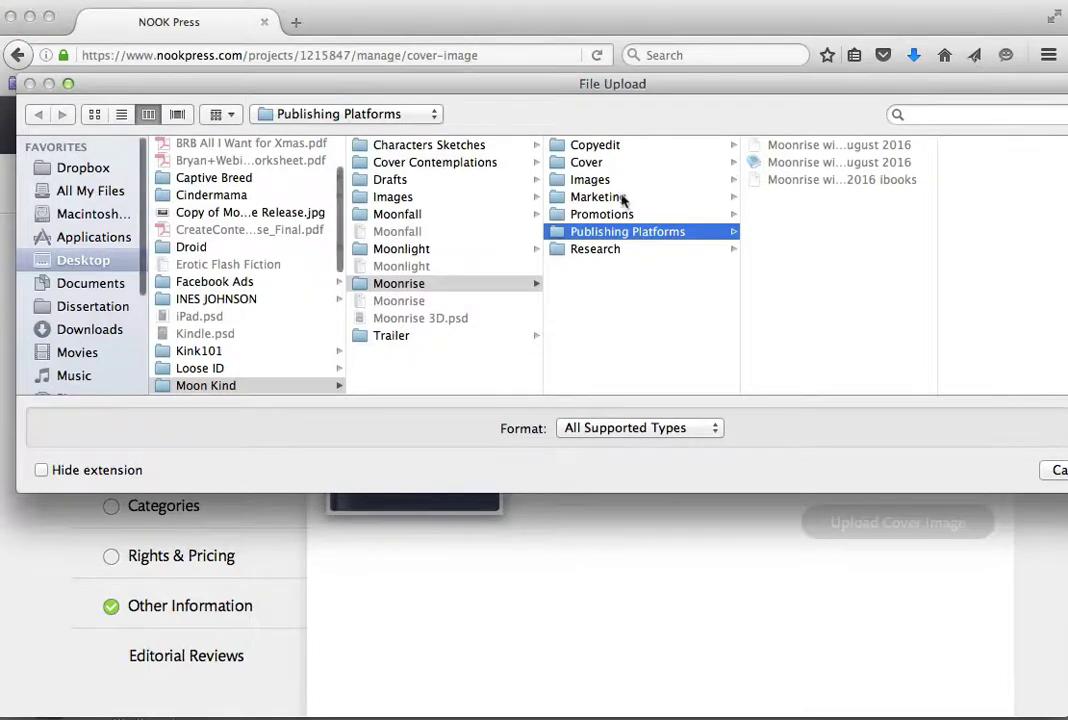
pyautogui.click(587, 164)
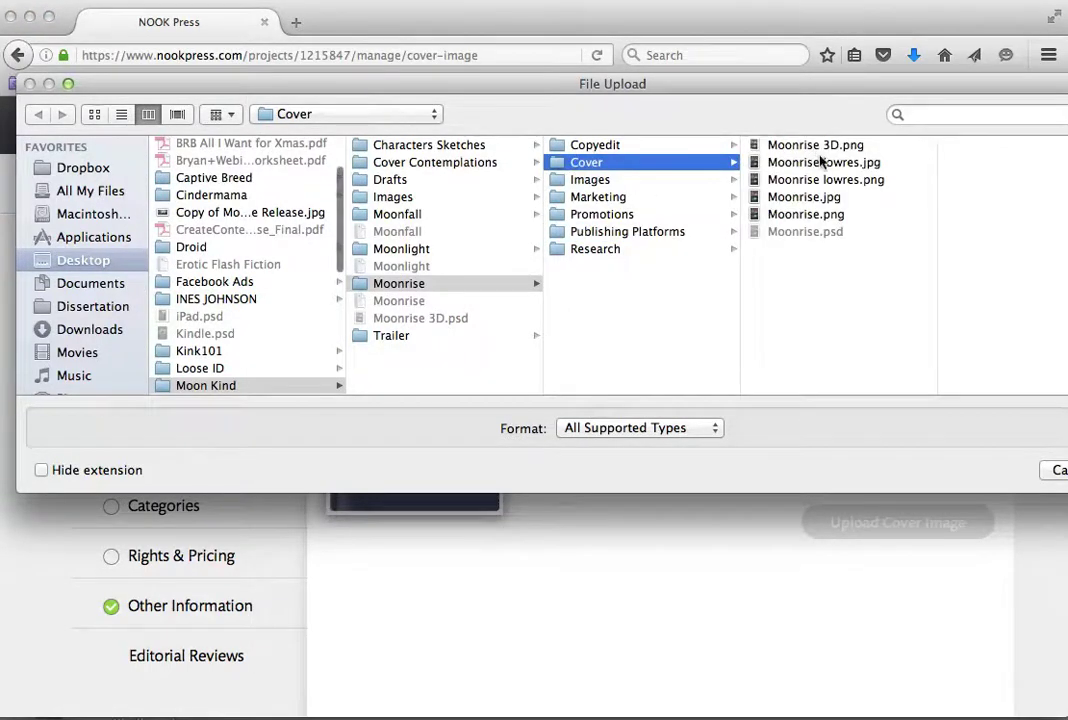
pyautogui.click(807, 201)
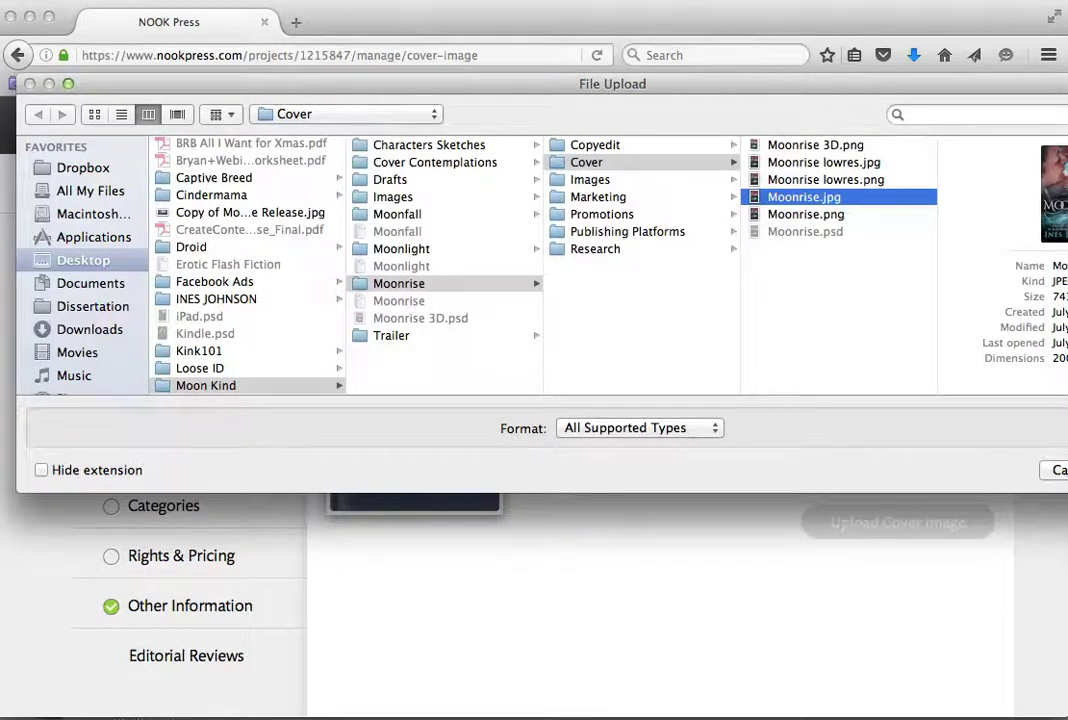
pyautogui.press('Return')
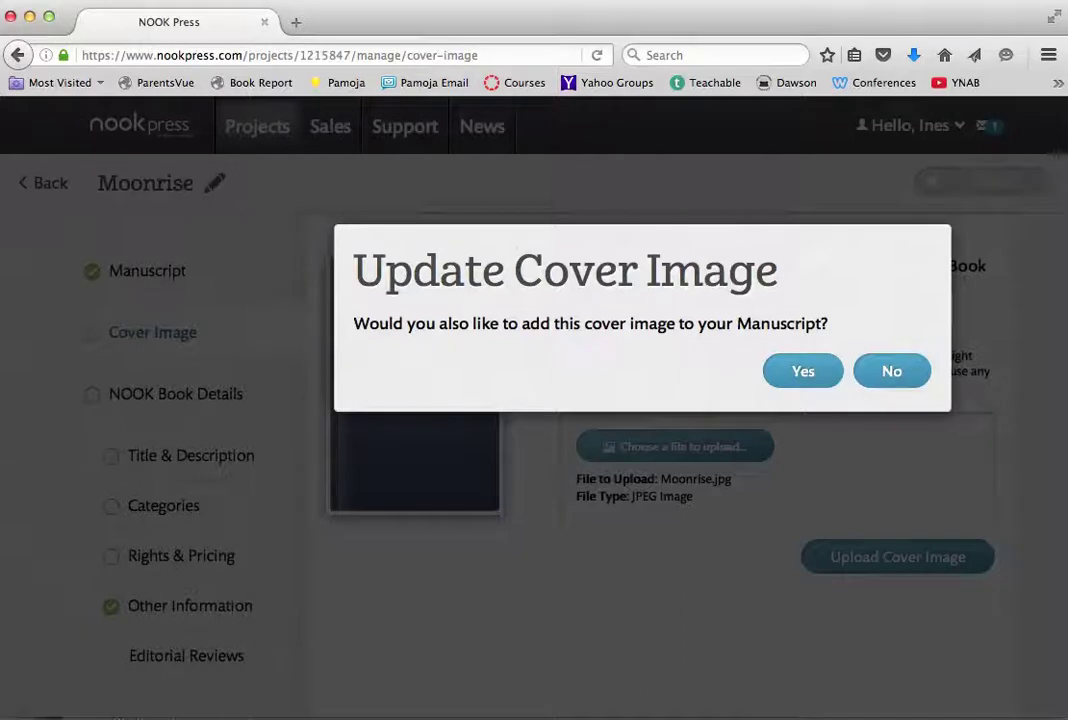
pyautogui.click(801, 372)
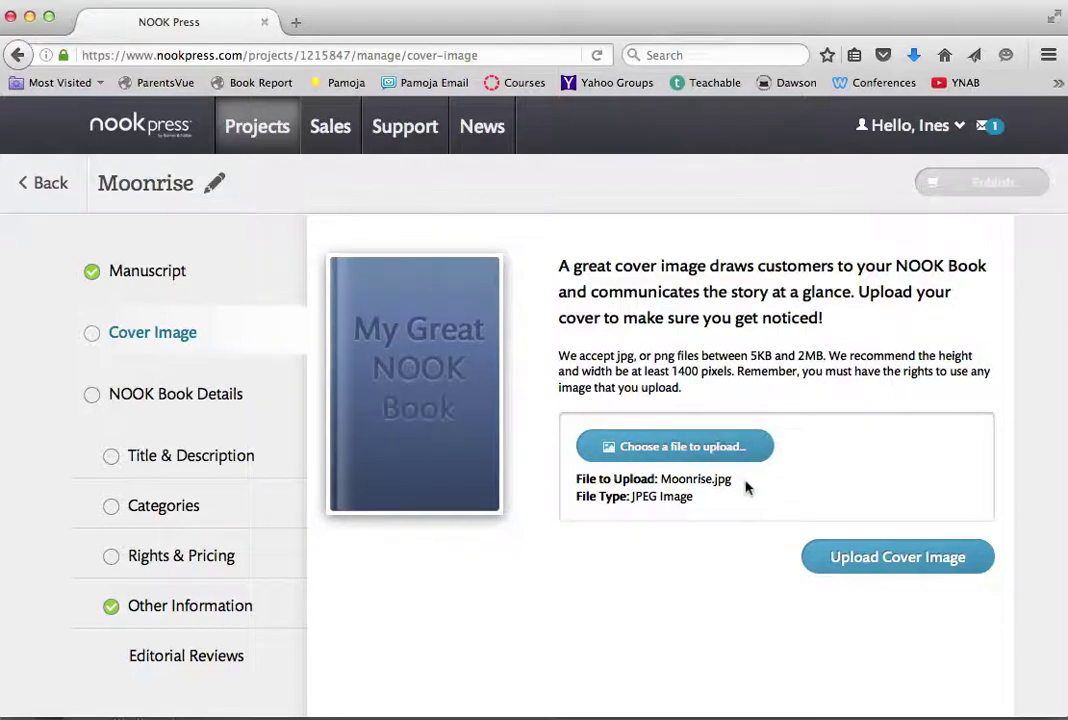
pyautogui.click(852, 558)
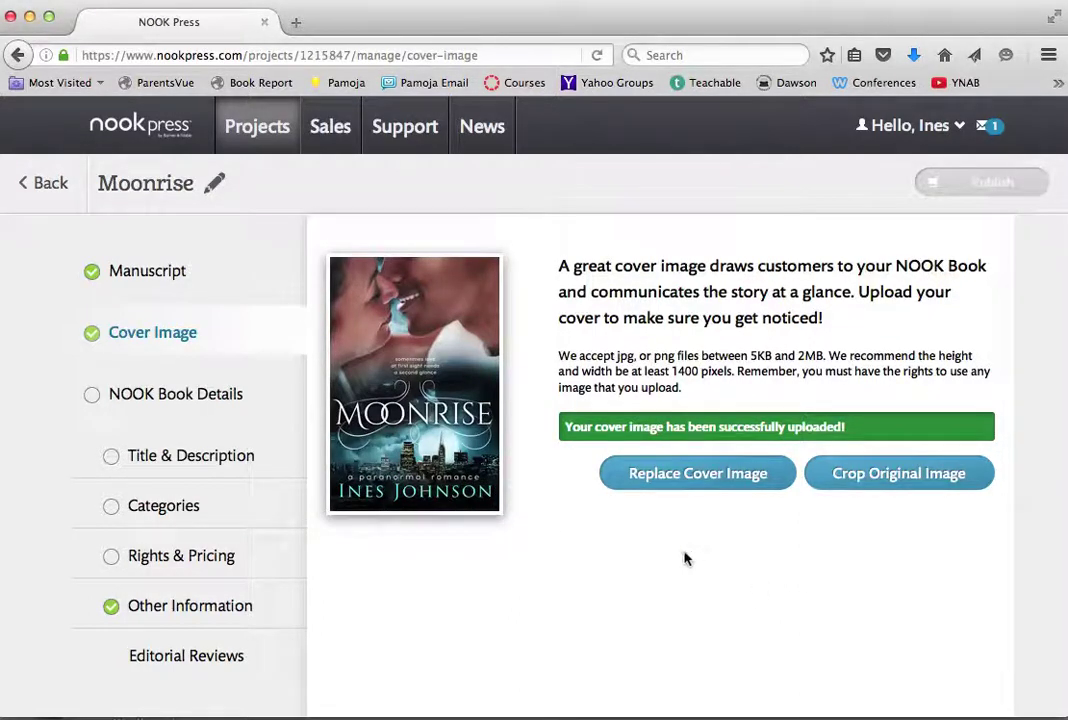
# Step: Open the Title & Description form of the NOOK Book details for editing
pyautogui.click(168, 404)
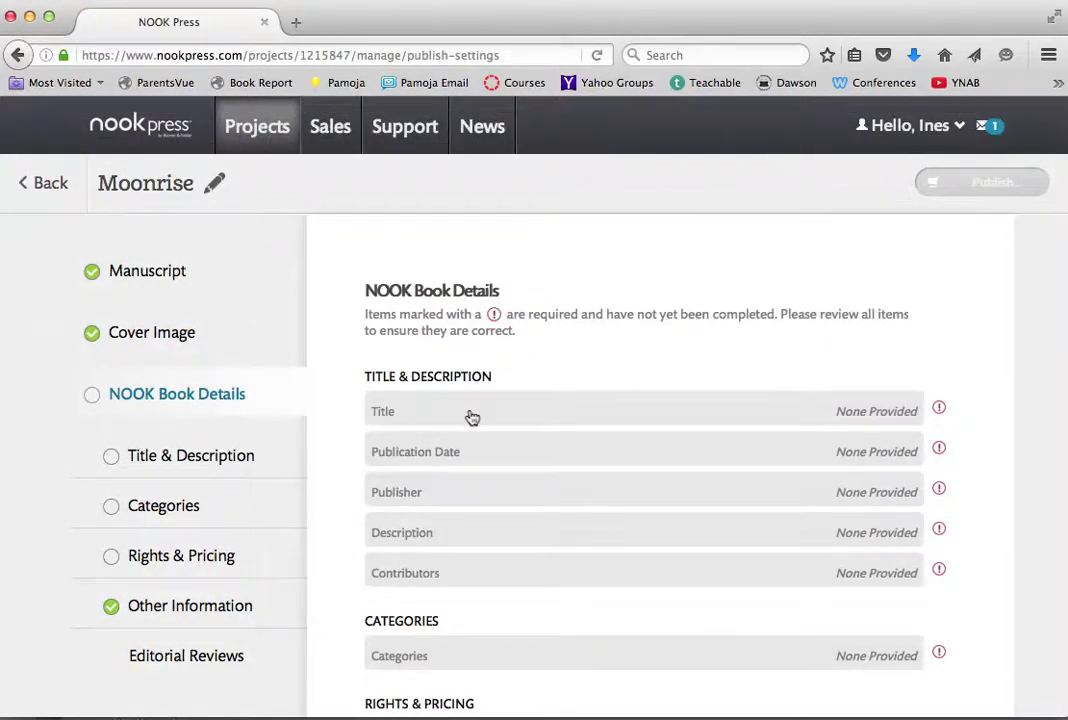
pyautogui.click(470, 412)
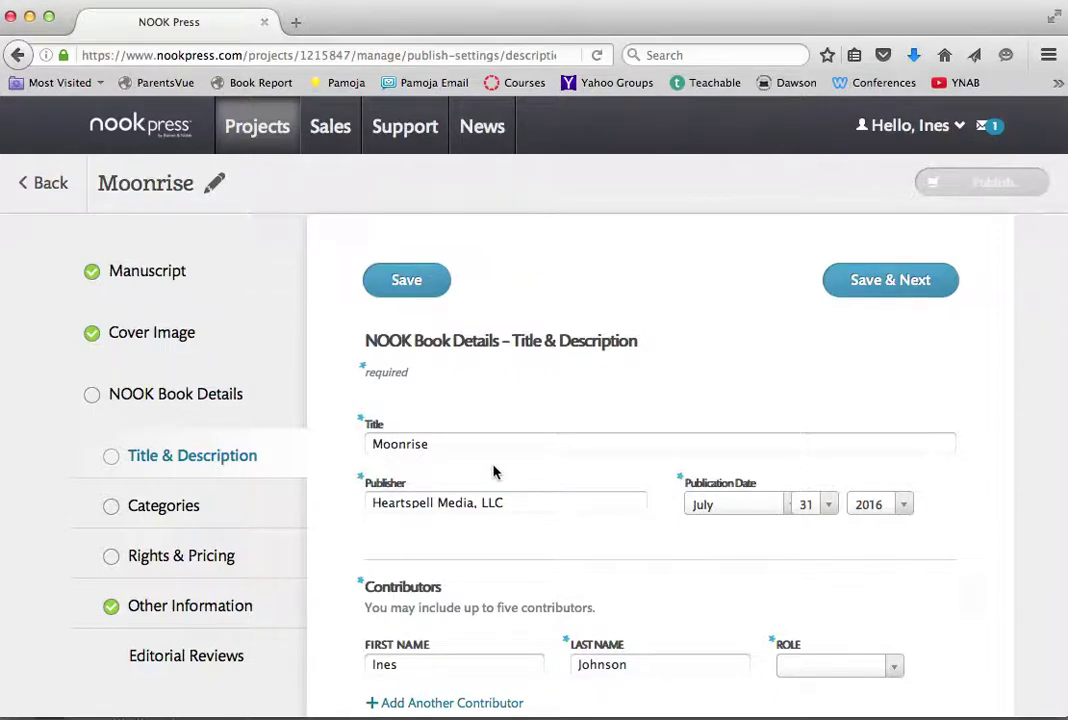
pyautogui.scroll(-3, 493, 472)
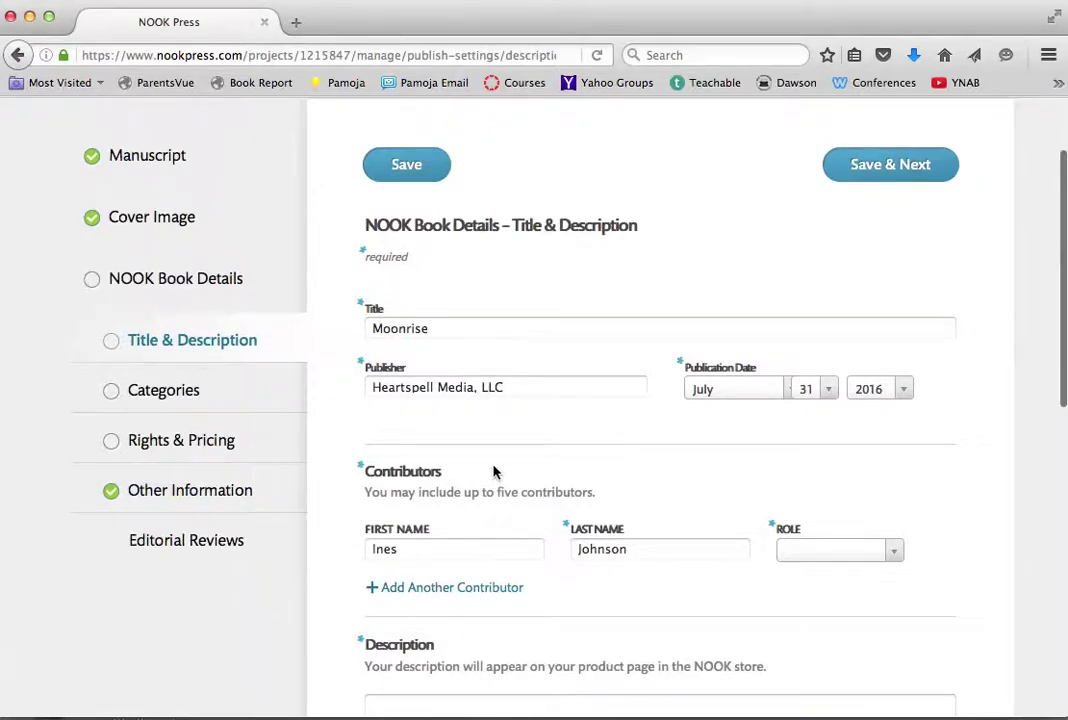
pyautogui.scroll(-3, 493, 472)
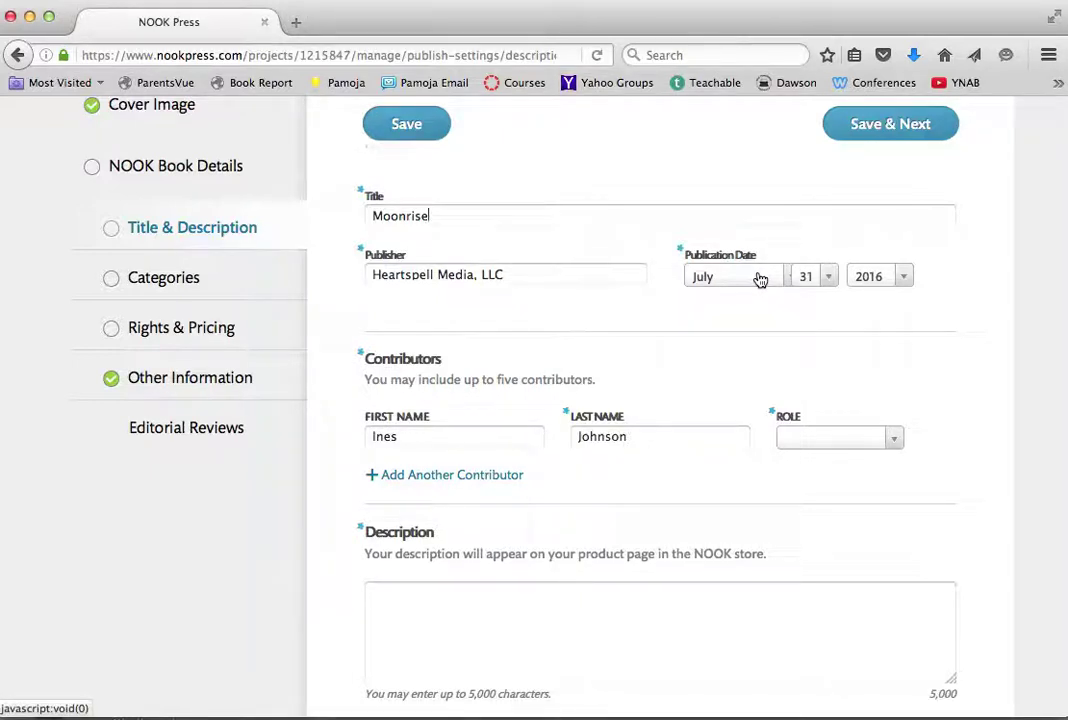
# Step: Set the publication date to August 2, 2016
pyautogui.click(835, 285)
pyautogui.click(773, 314)
pyautogui.click(720, 281)
pyautogui.scroll(-1, 730, 337)
pyautogui.click(714, 455)
pyautogui.click(829, 285)
pyautogui.scroll(6, 823, 330)
pyautogui.click(813, 355)
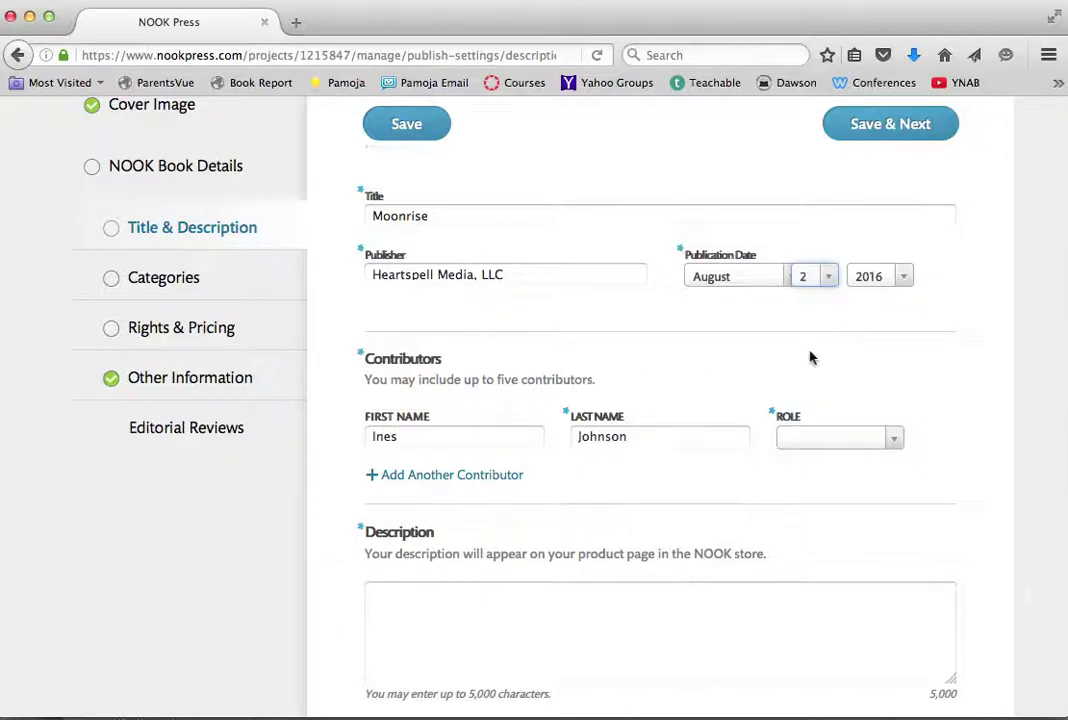
# Step: Change the publication date's month to July and its day to 31
pyautogui.click(746, 279)
pyautogui.click(745, 430)
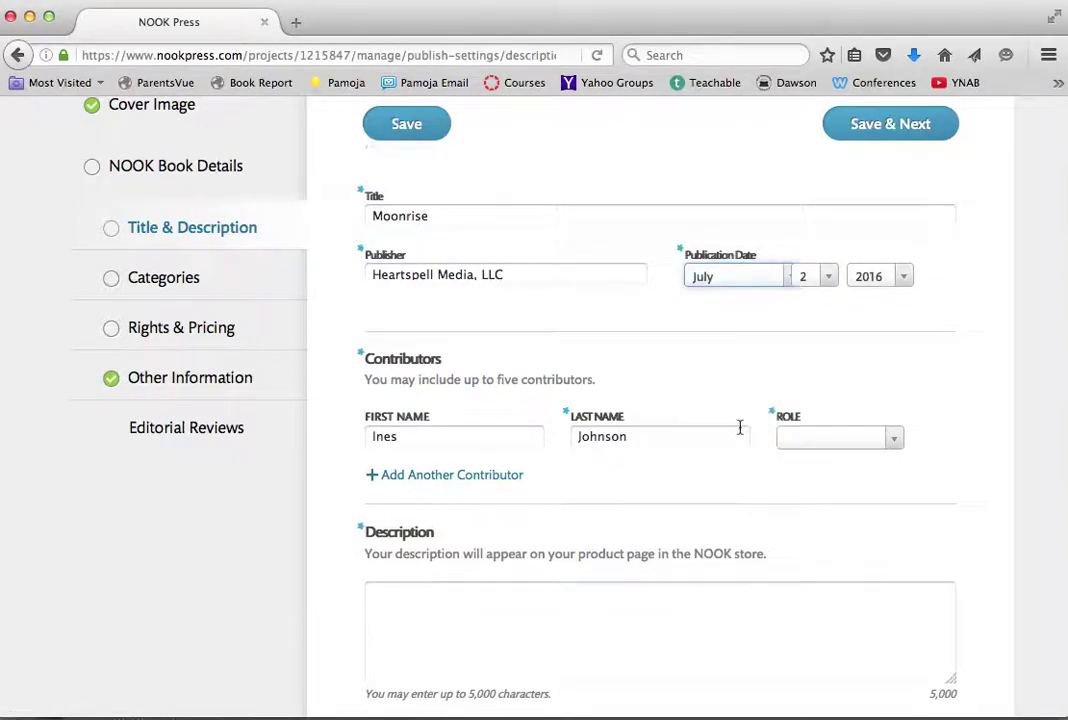
pyautogui.click(825, 278)
pyautogui.scroll(-6, 825, 440)
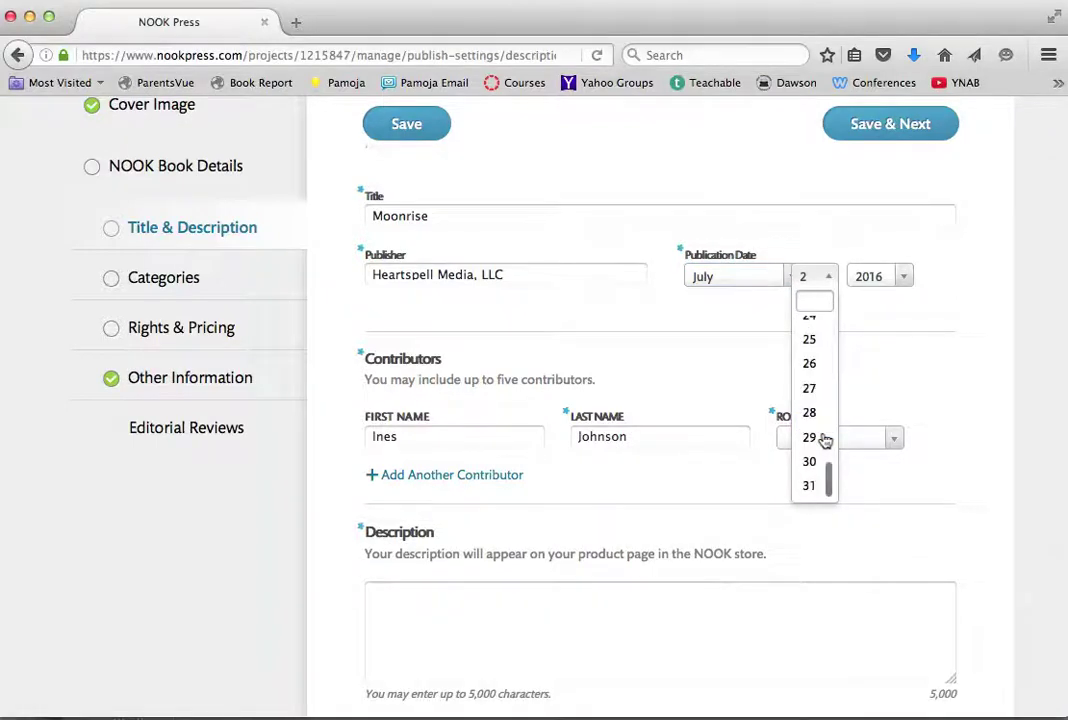
pyautogui.click(800, 493)
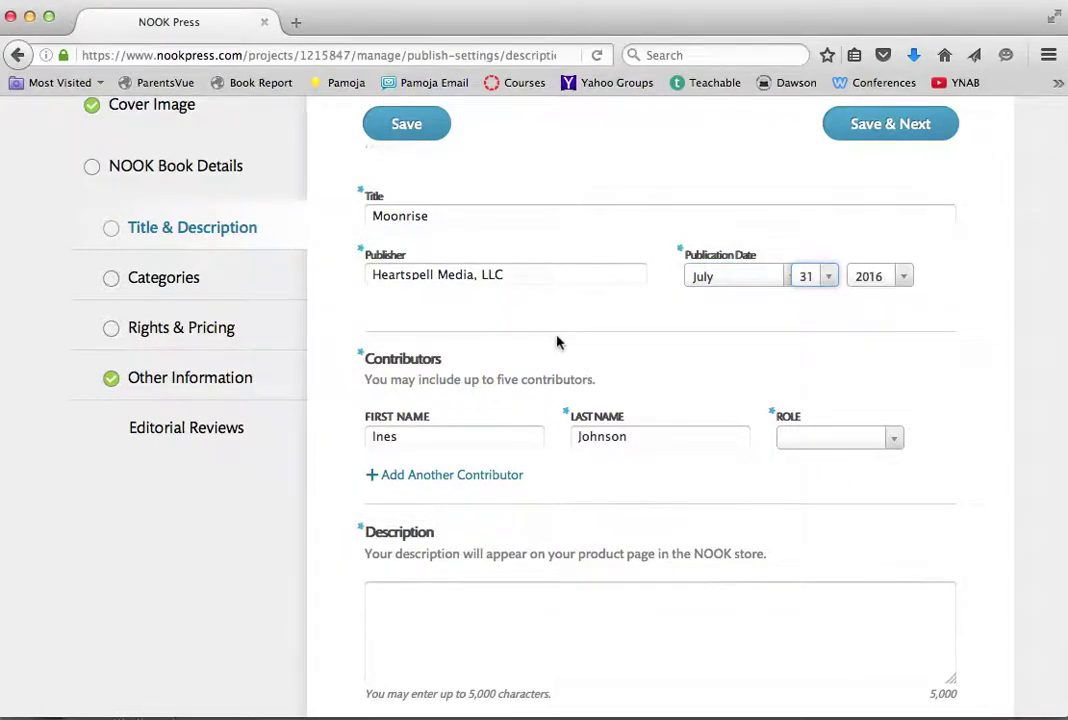
# Step: Set the listed contributor's role to Author
pyautogui.scroll(-4, 607, 349)
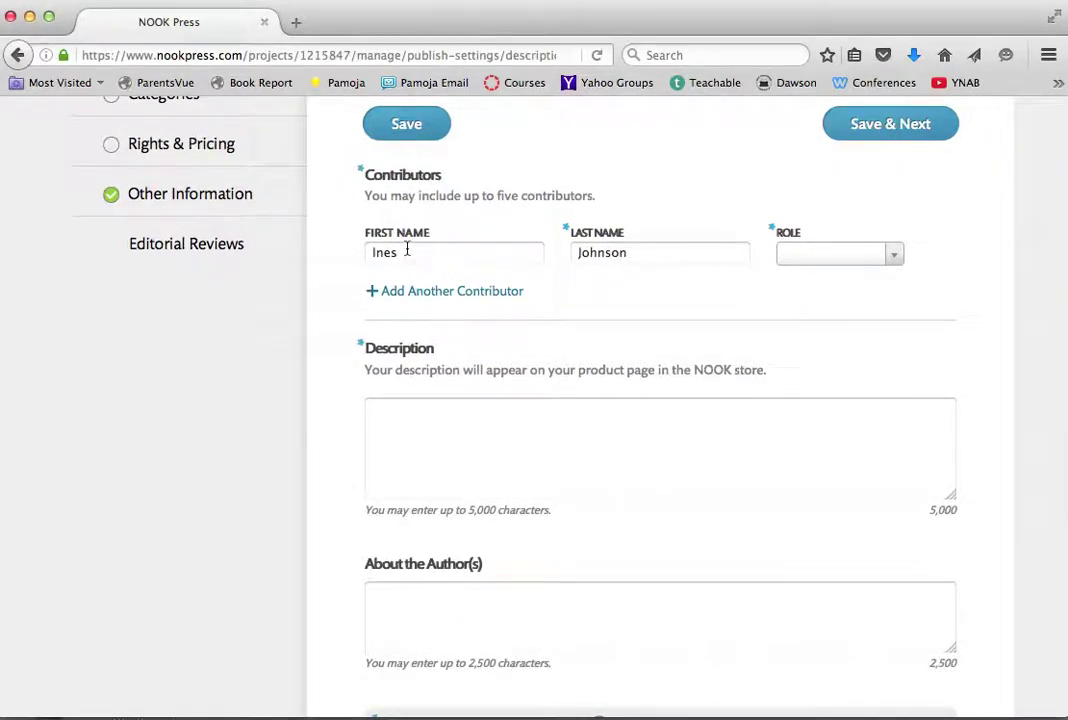
pyautogui.click(893, 259)
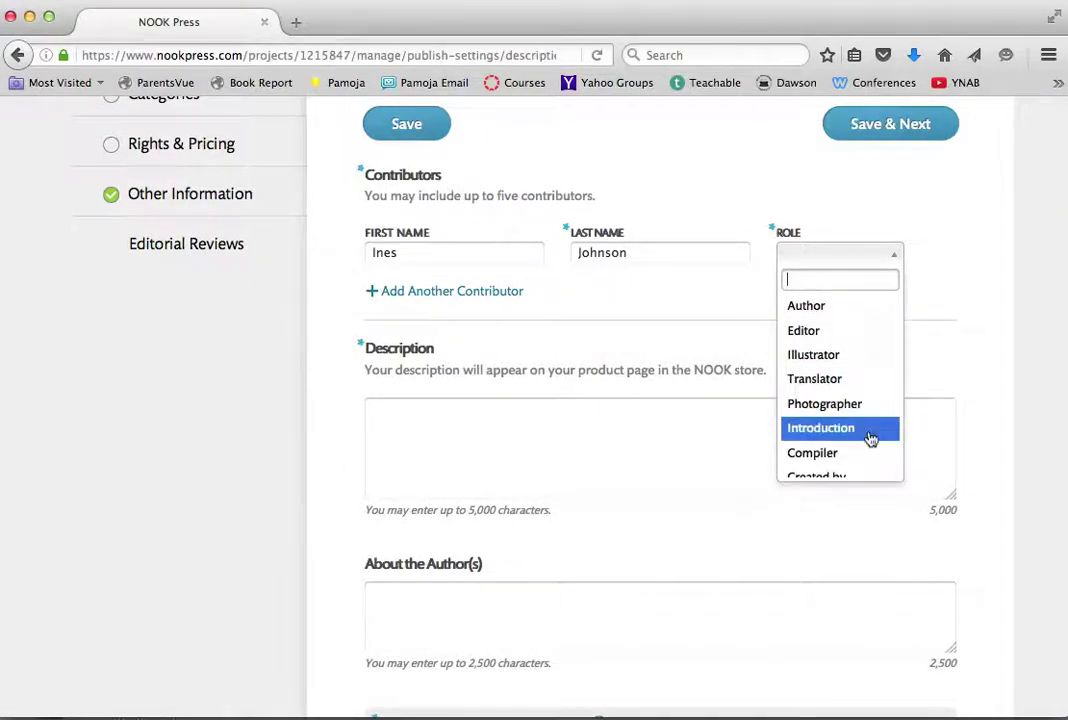
pyautogui.scroll(-1, 871, 440)
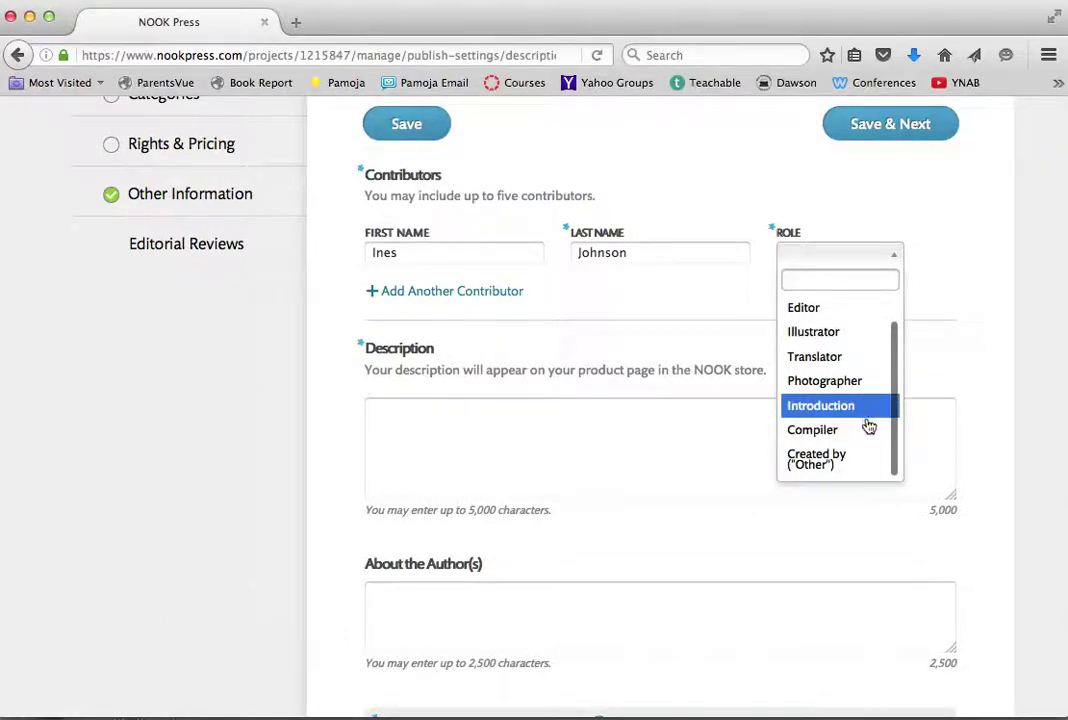
pyautogui.scroll(1, 855, 330)
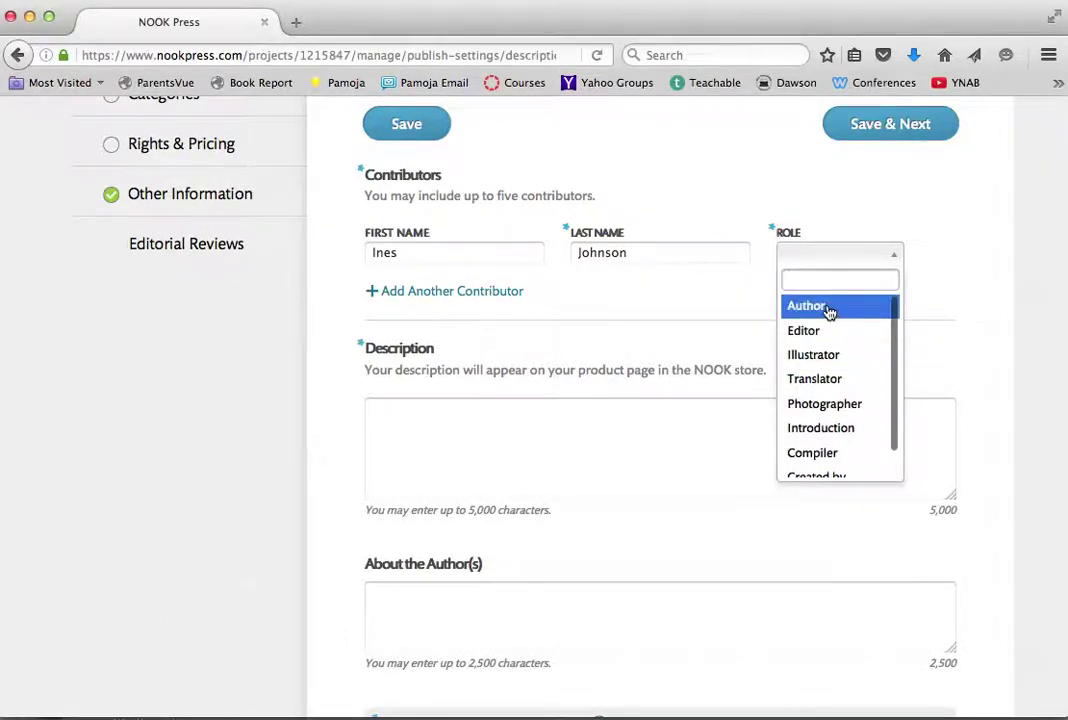
pyautogui.click(829, 310)
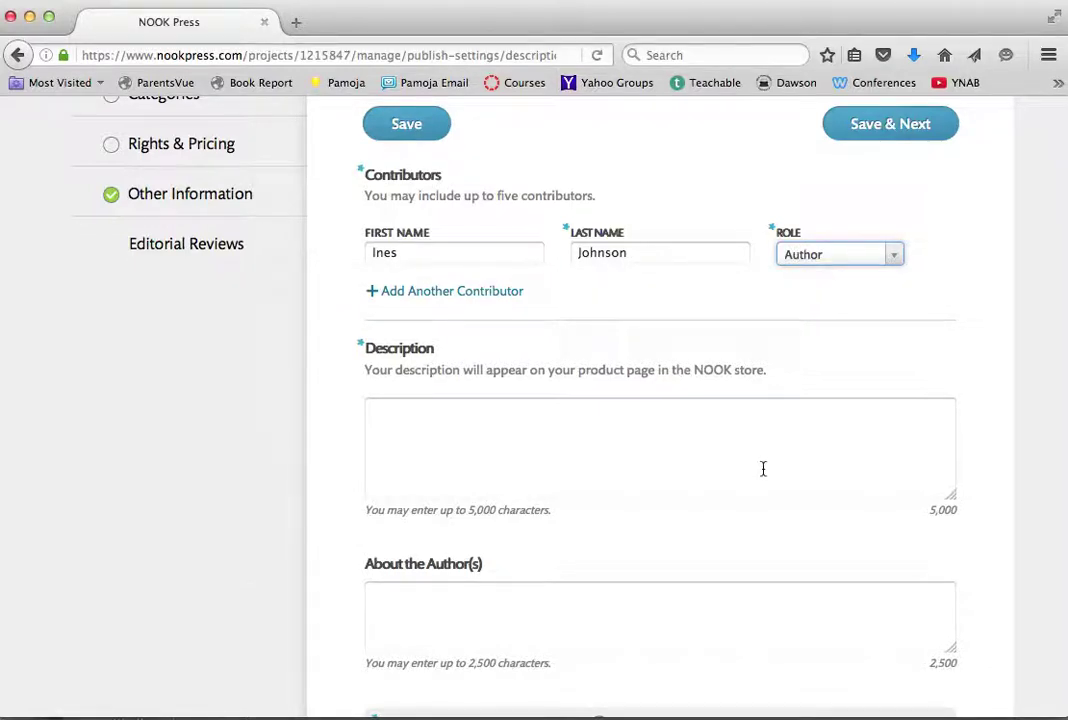
# Step: Copy the tagline, full blurb and sales pitch from the Metadata document in Scrivener into the NOOK Press book description
pyautogui.scroll(-2, 620, 363)
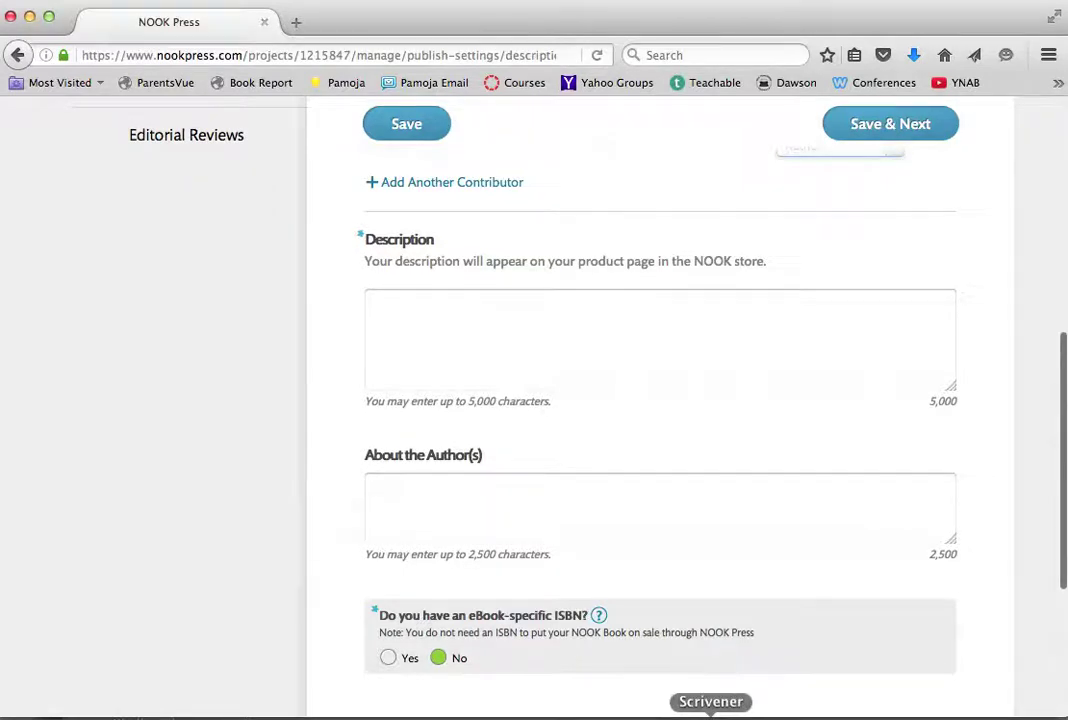
pyautogui.click(711, 714)
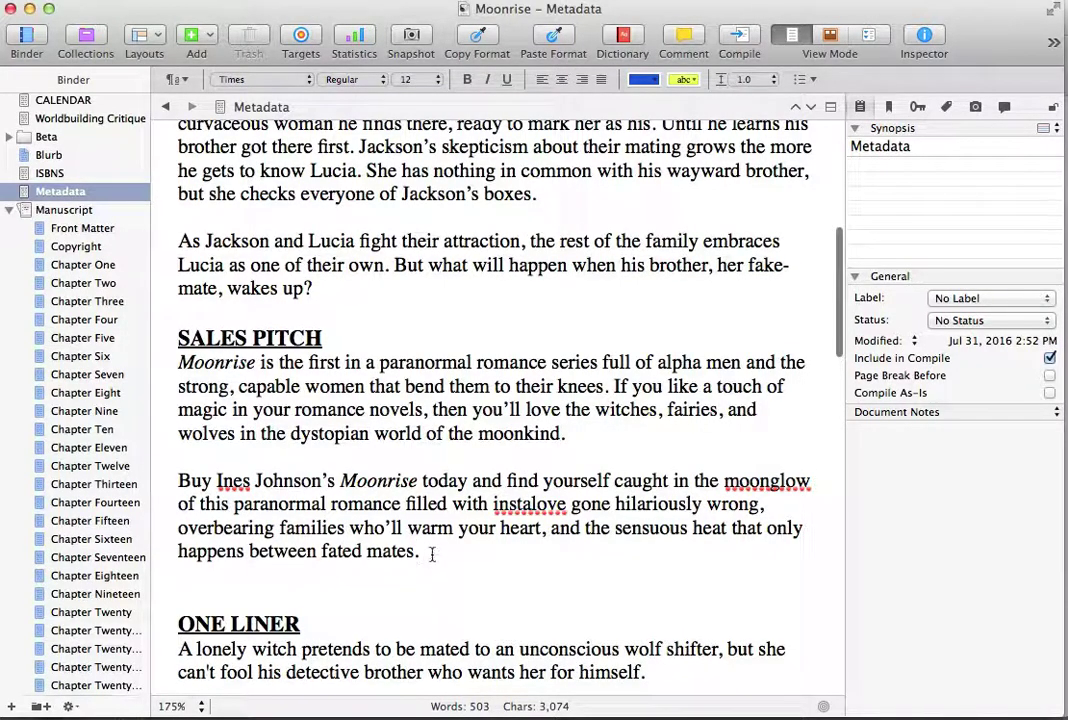
pyautogui.moveTo(432, 555); pyautogui.dragTo(172, 305)
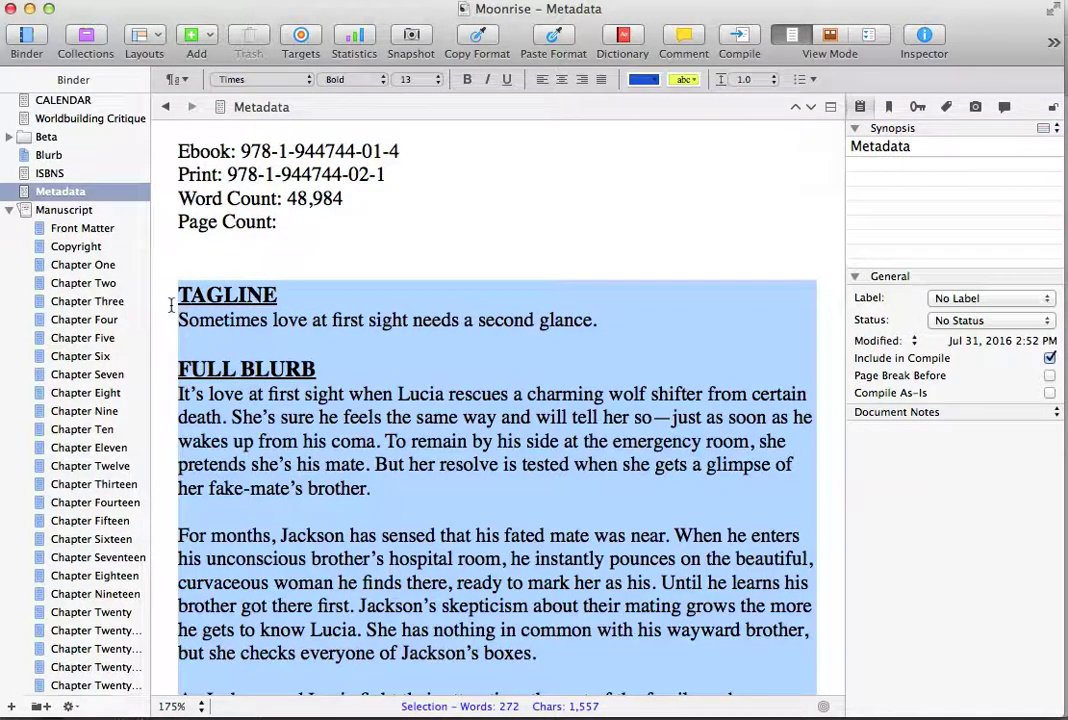
pyautogui.press('super+Tab')
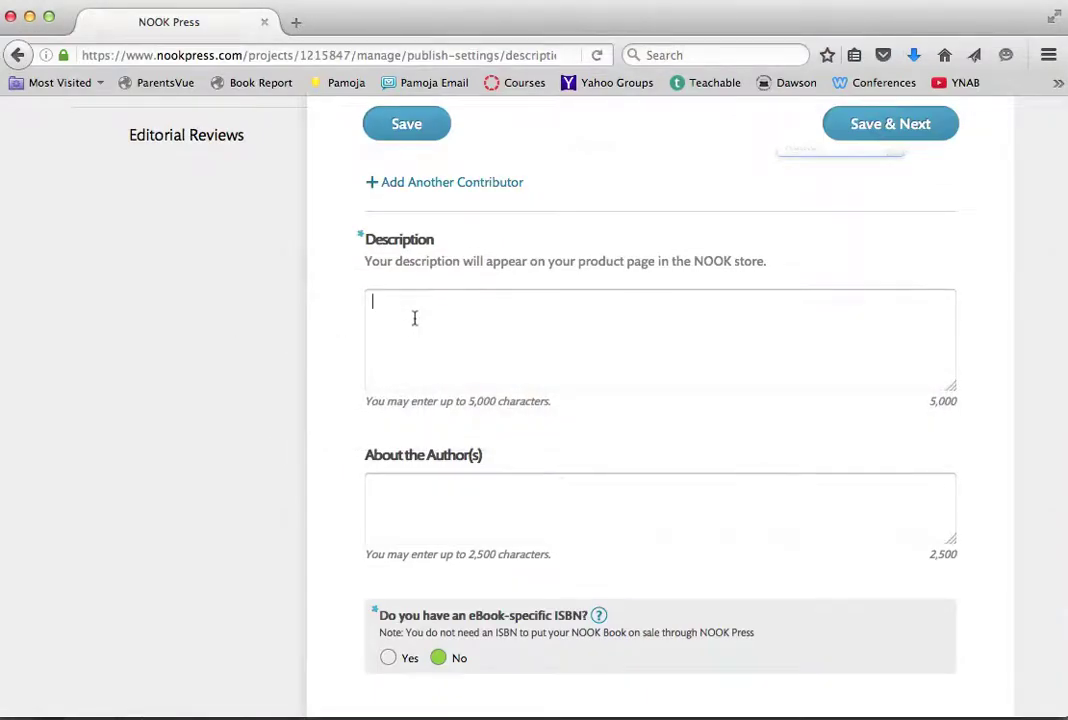
pyautogui.press('super+v')
# Step: Delete the headings TAGLINE, FULL BLURB and SALES PITCH from the pasted book description
pyautogui.scroll(10, 455, 317)
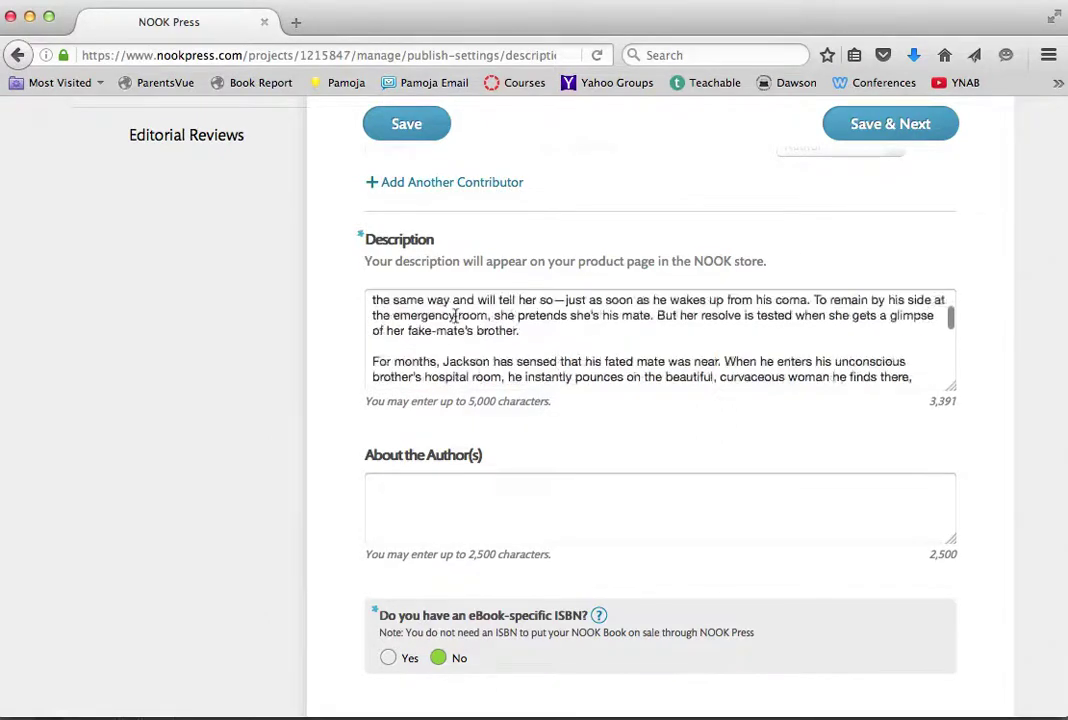
pyautogui.moveTo(425, 297); pyautogui.dragTo(341, 298)
pyautogui.press('BackSpace')
pyautogui.press('BackSpace')
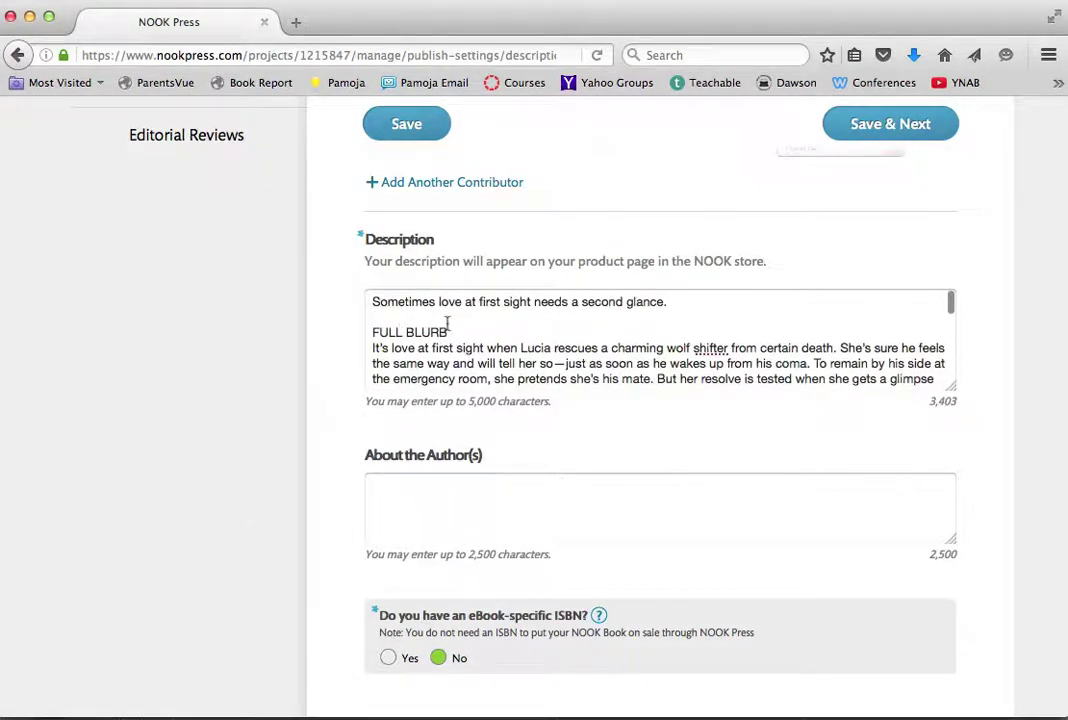
pyautogui.moveTo(449, 332); pyautogui.dragTo(345, 331)
pyautogui.press('BackSpace')
pyautogui.press('BackSpace')
pyautogui.scroll(-10, 520, 333)
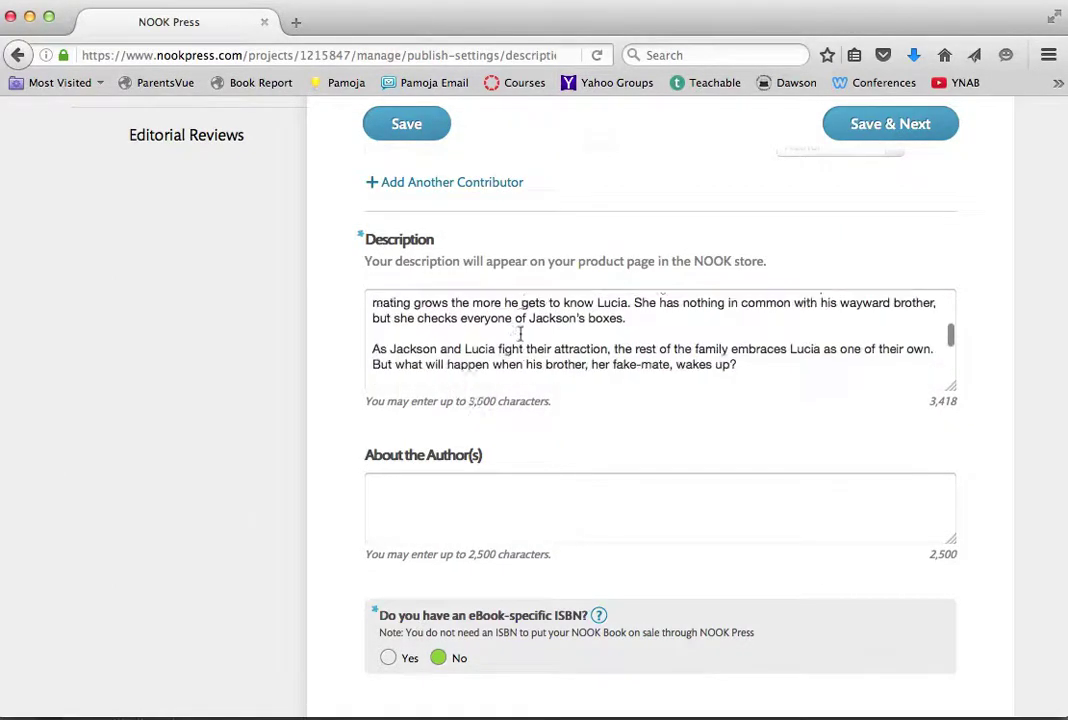
pyautogui.moveTo(466, 320); pyautogui.dragTo(348, 319)
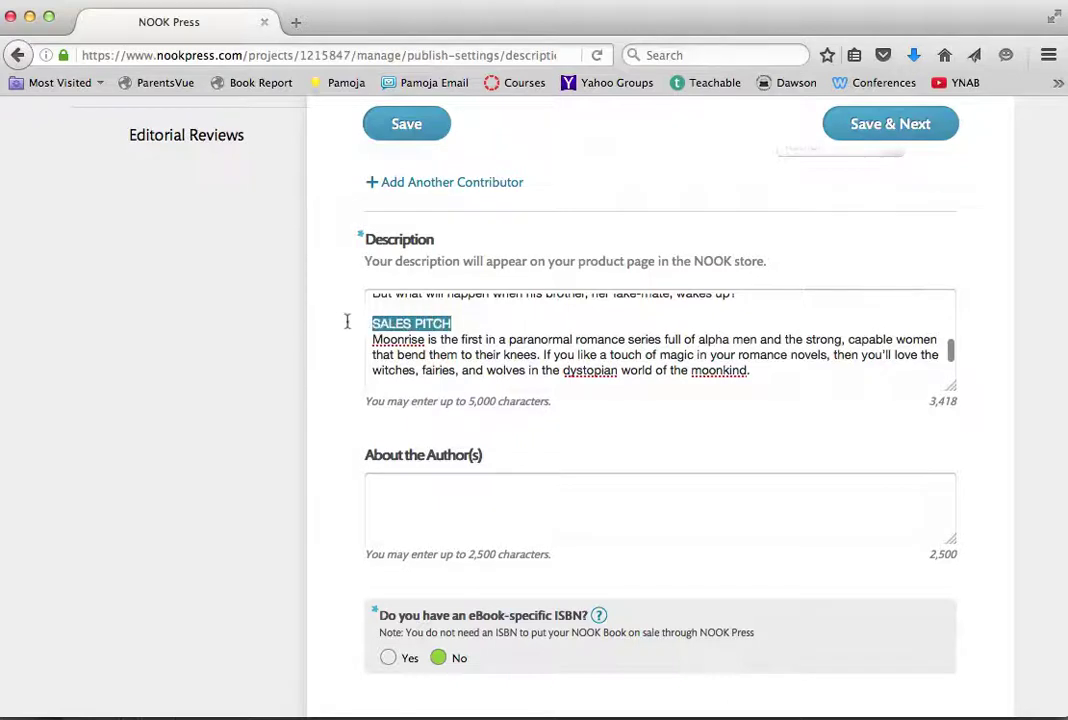
pyautogui.press('BackSpace')
pyautogui.press('BackSpace')
# Step: Put quotation marks around the title Moonrise in both sales pitch paragraphs of the description
pyautogui.click(372, 324)
pyautogui.write('"')
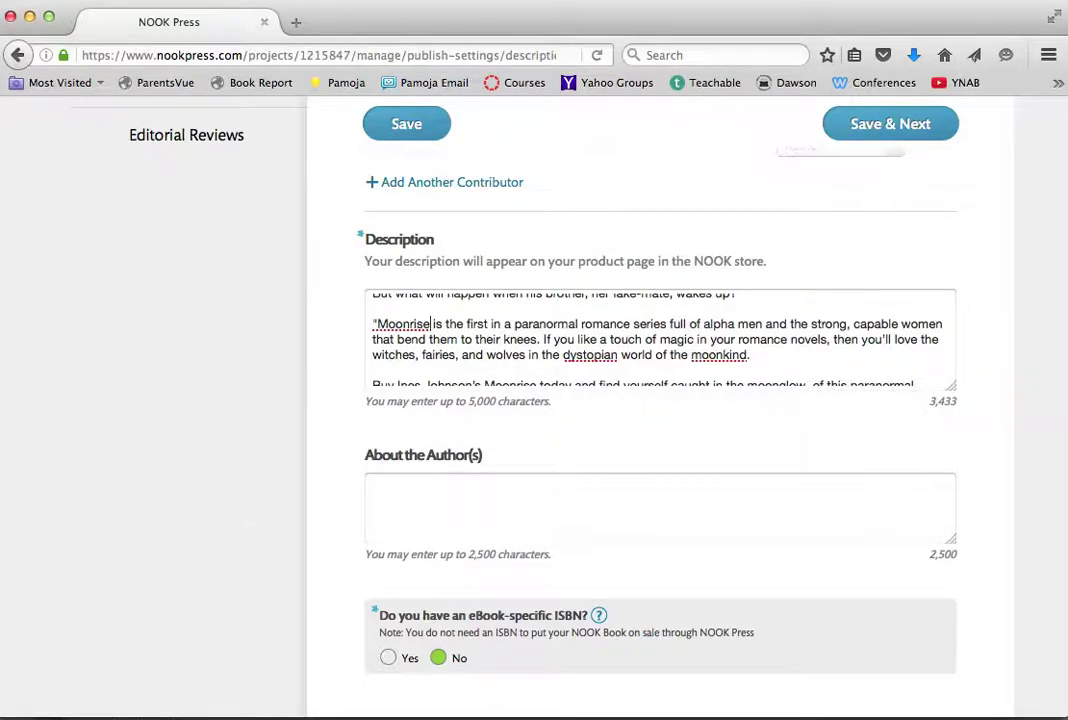
pyautogui.write('"')
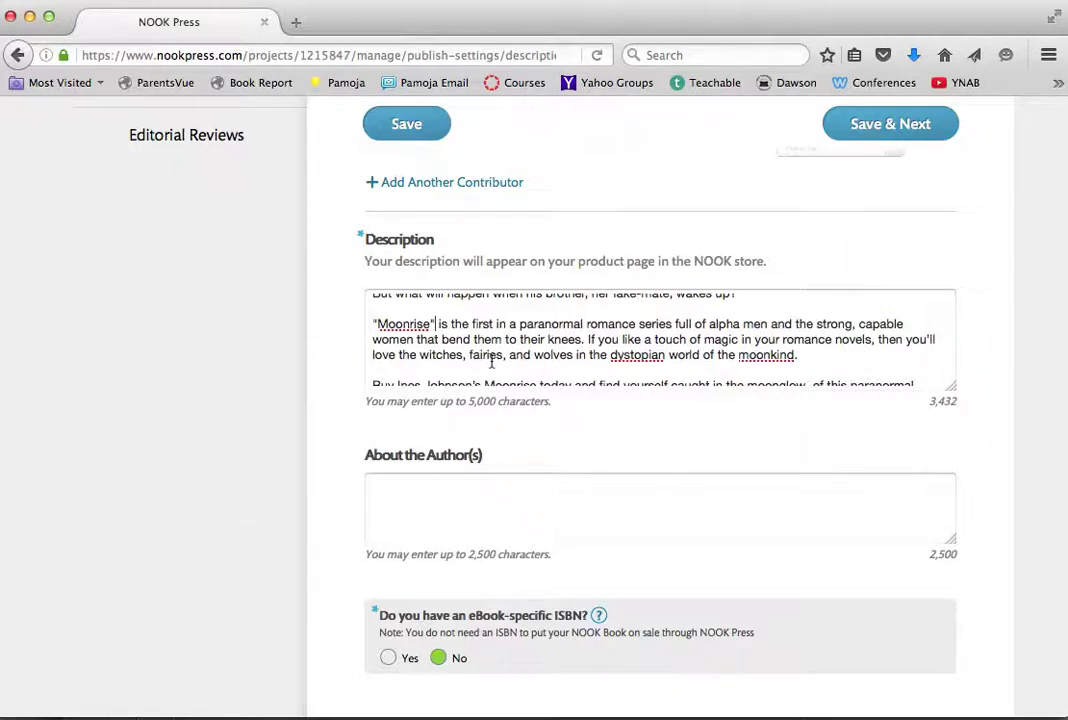
pyautogui.scroll(-1, 491, 363)
pyautogui.click(484, 354)
pyautogui.write('"')
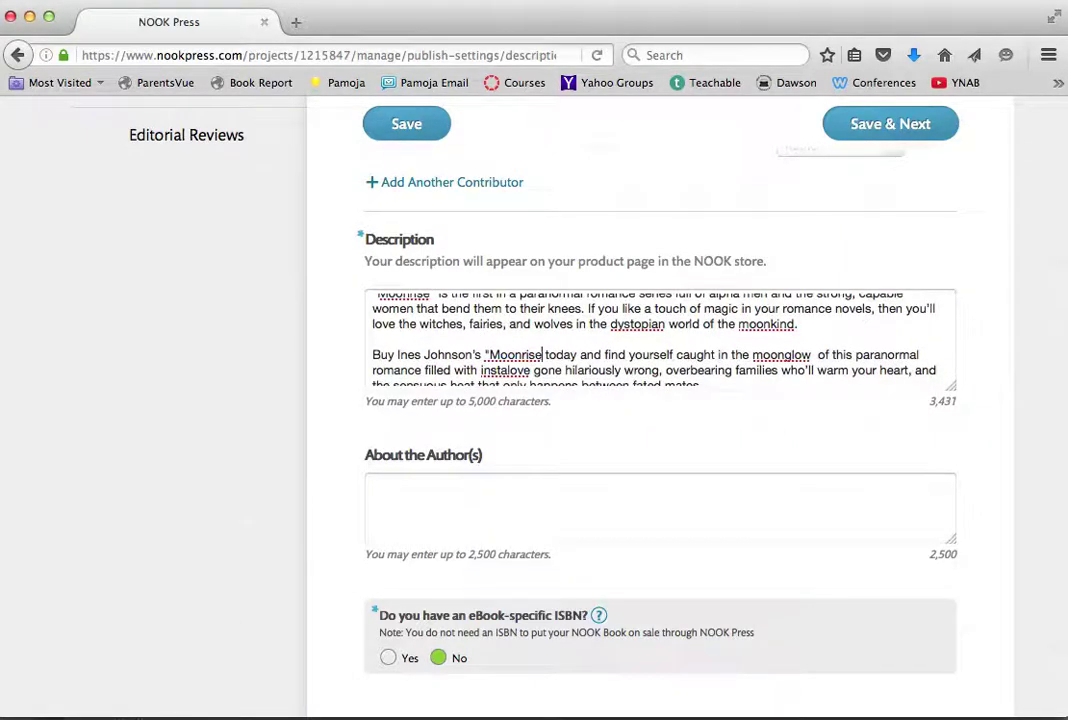
pyautogui.write('"')
pyautogui.scroll(-1, 574, 358)
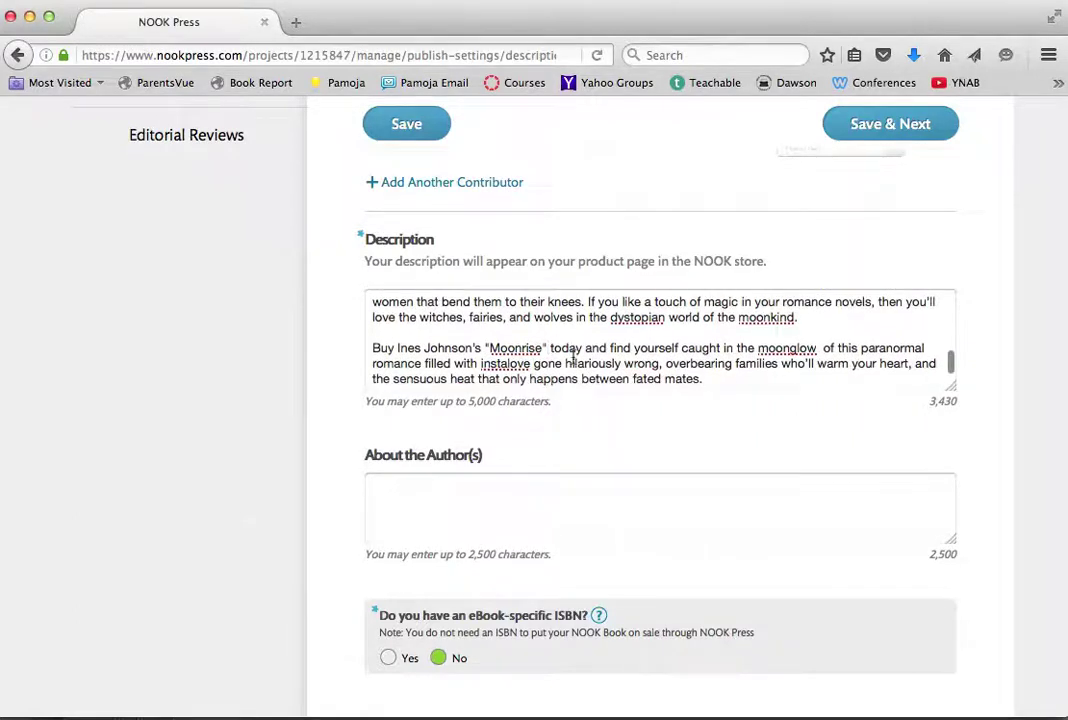
pyautogui.scroll(5, 574, 358)
# Step: Copy the three-paragraph author bio from the Scrivener Metadata document into About the Author(s) in NOOK Press
pyautogui.scroll(-3, 563, 441)
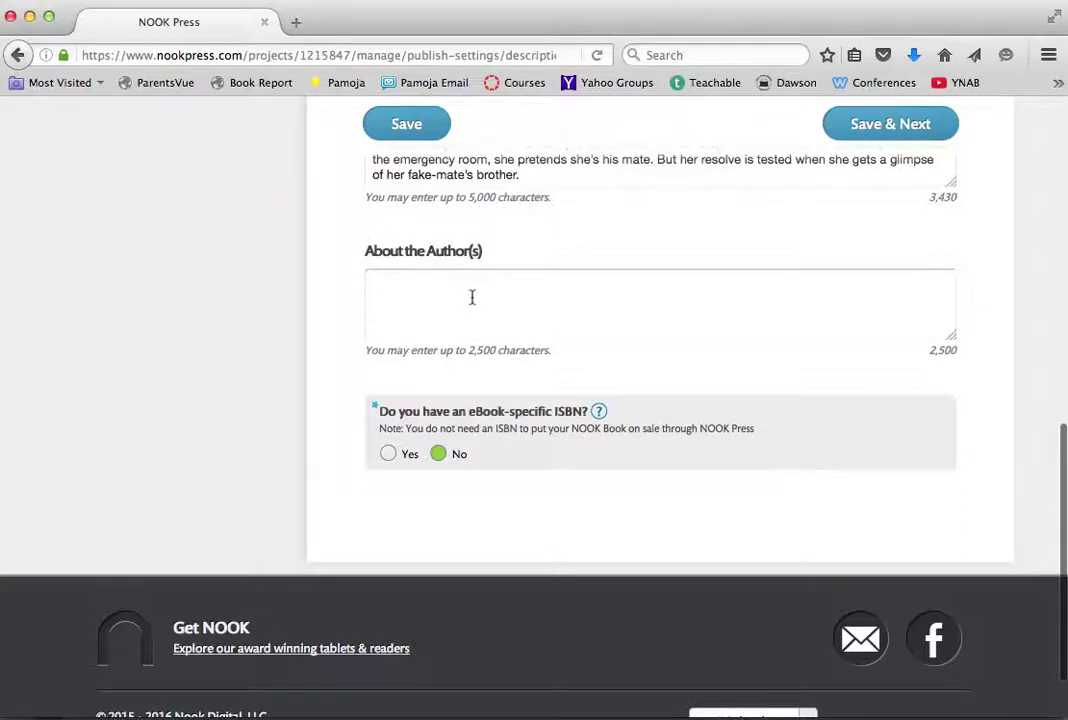
pyautogui.press('super+Tab')
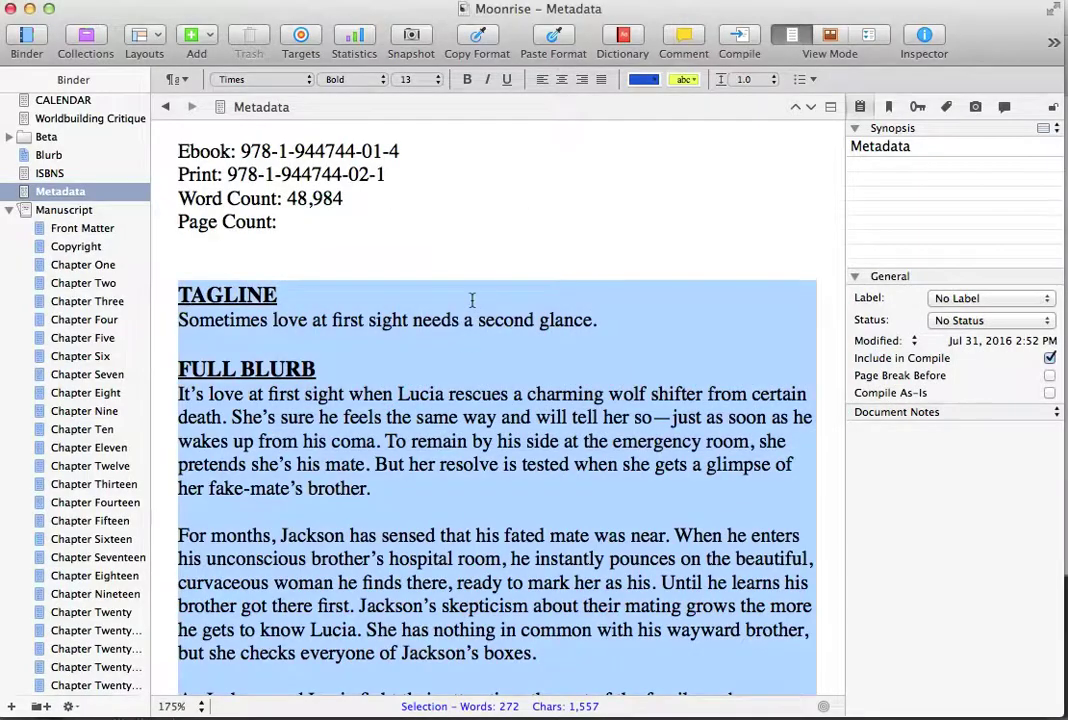
pyautogui.click(484, 440)
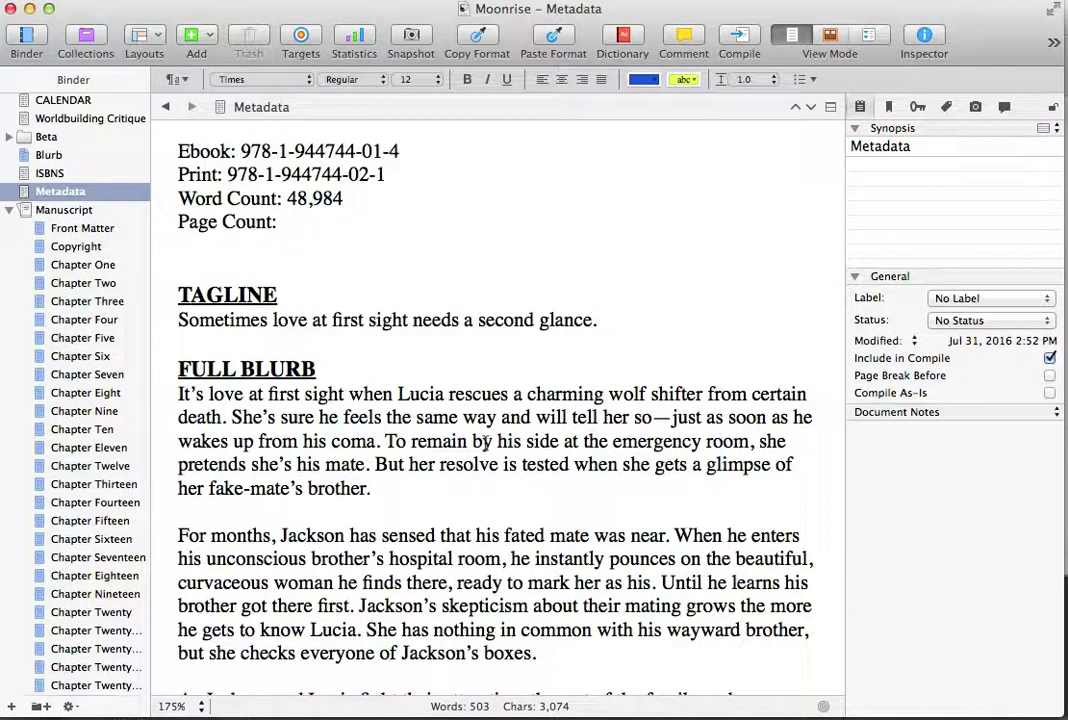
pyautogui.scroll(-15, 512, 520)
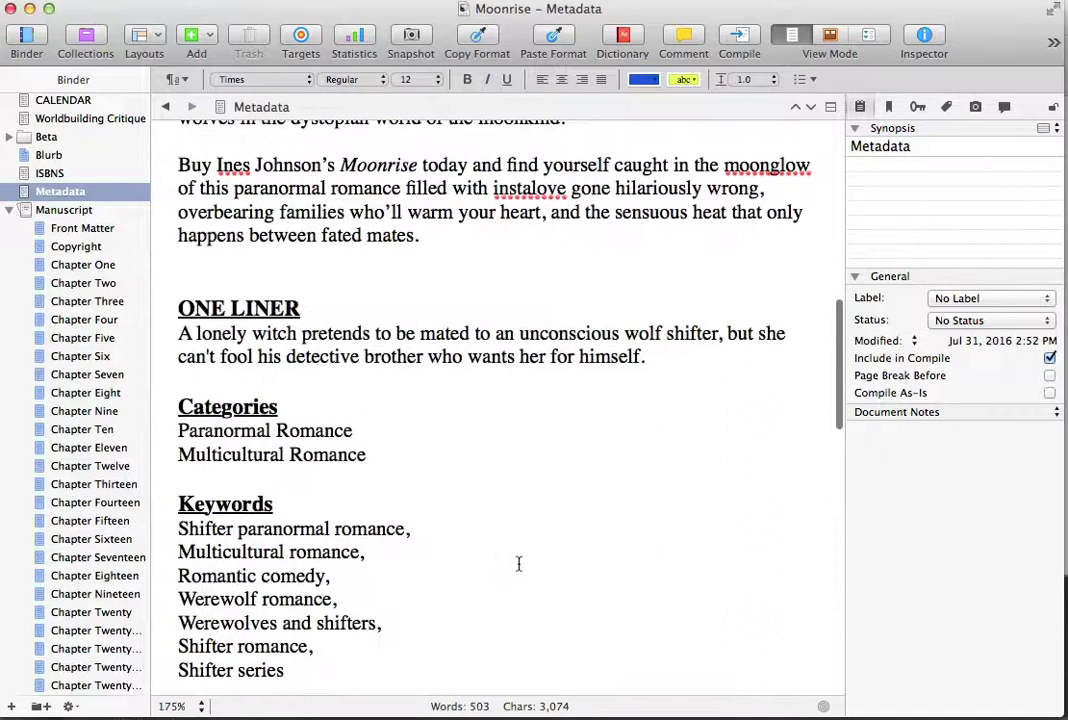
pyautogui.scroll(-3, 517, 565)
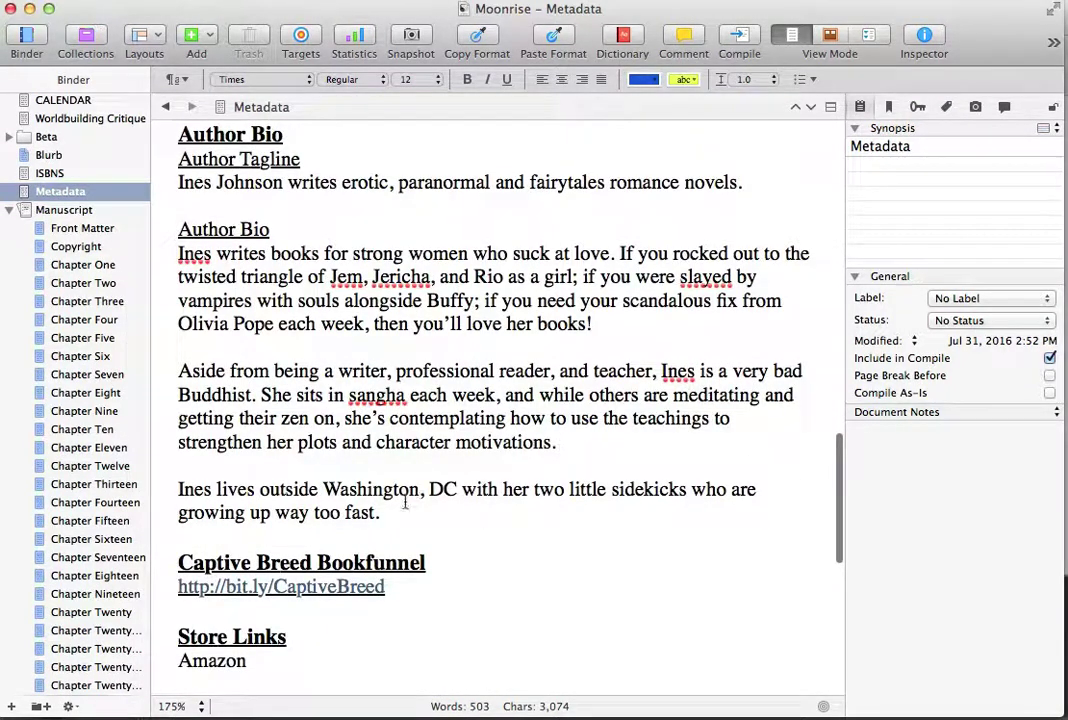
pyautogui.click(399, 511)
pyautogui.moveTo(399, 511); pyautogui.dragTo(174, 253)
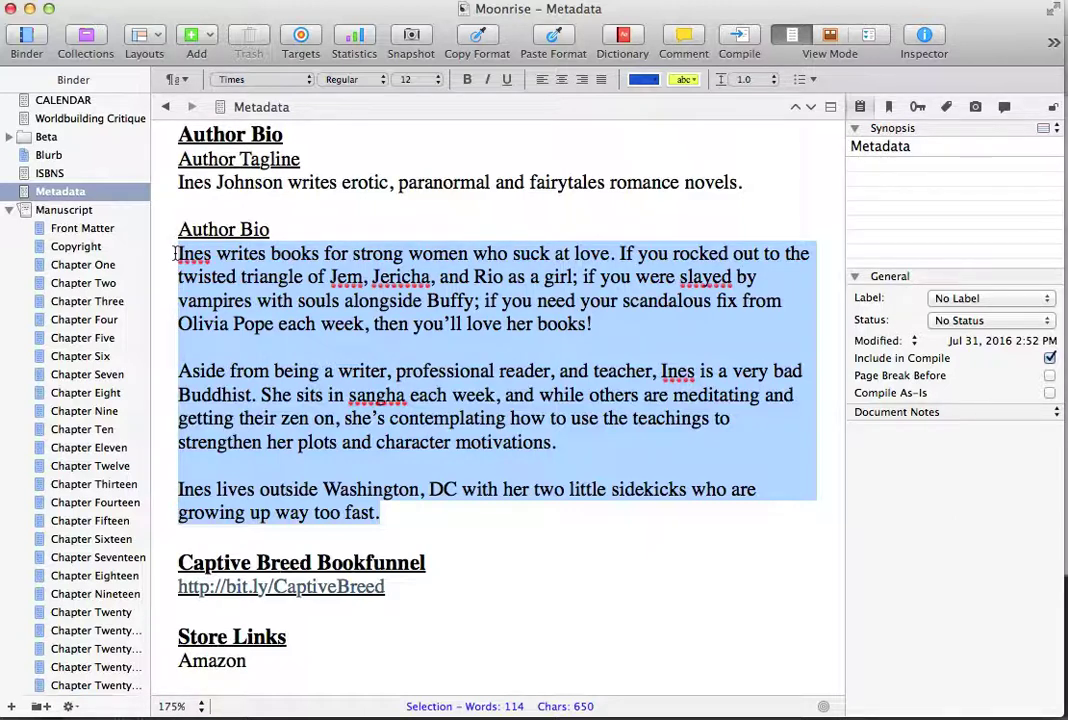
pyautogui.press('super+Tab')
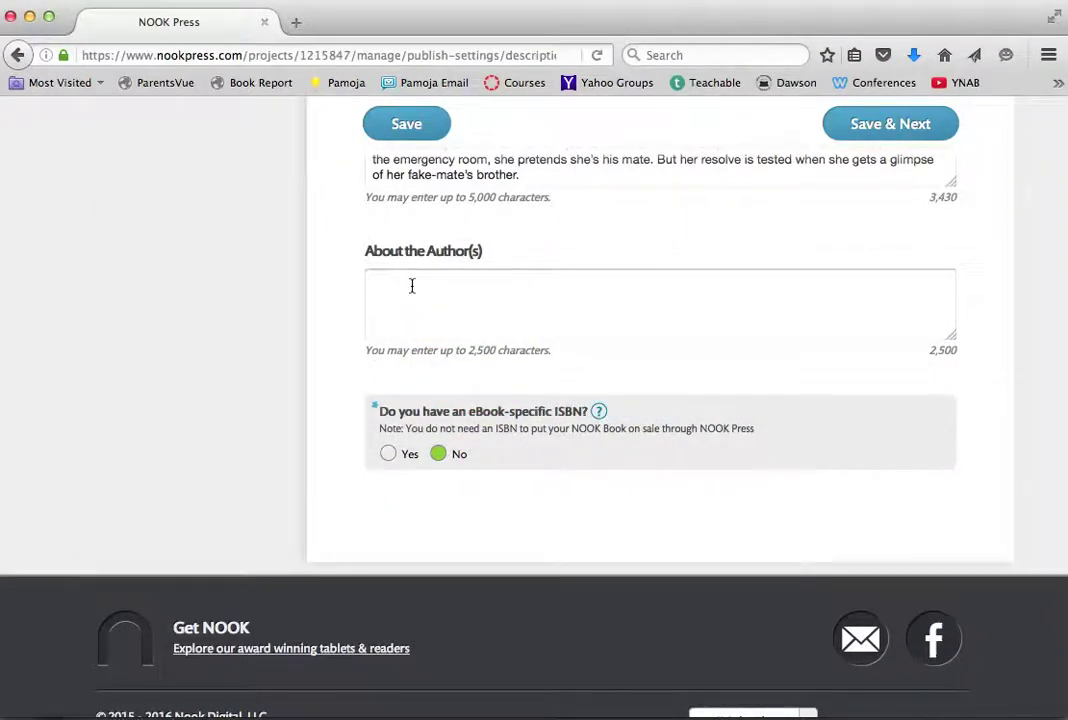
pyautogui.click(411, 286)
pyautogui.press('super+v')
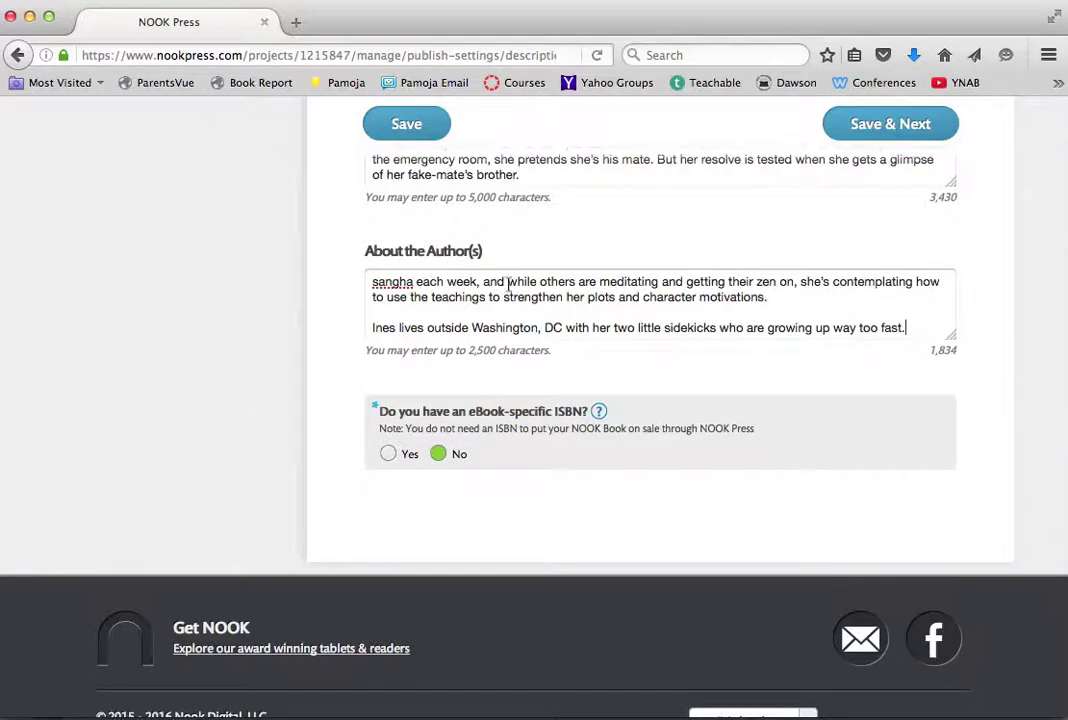
pyautogui.scroll(5, 531, 302)
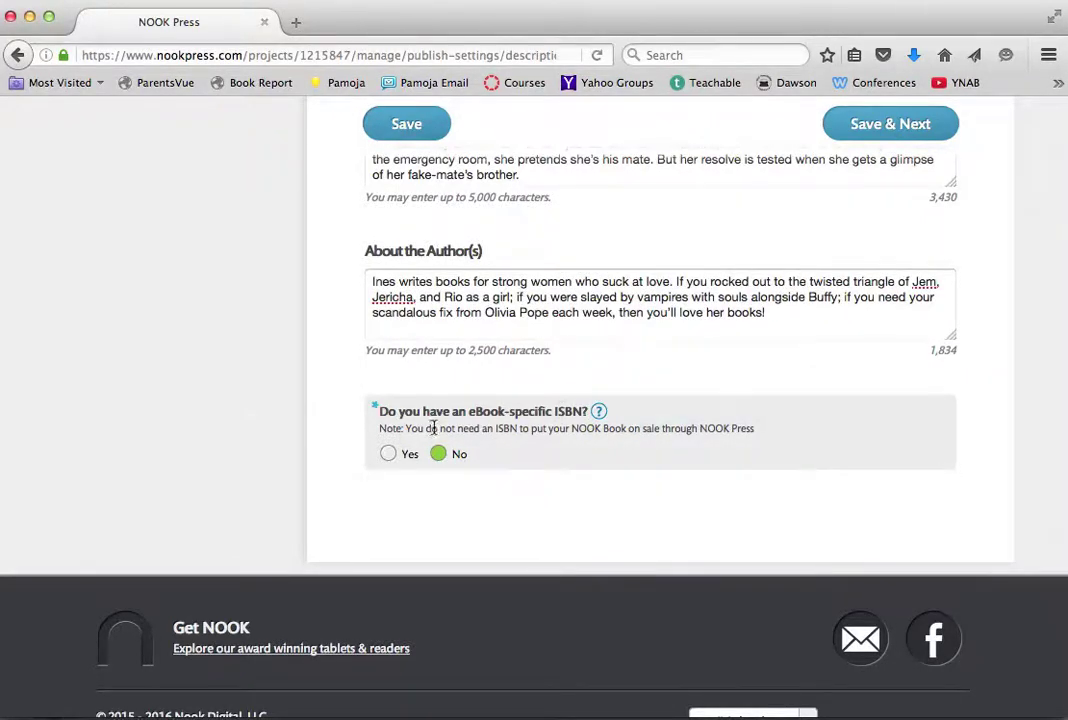
pyautogui.click(388, 456)
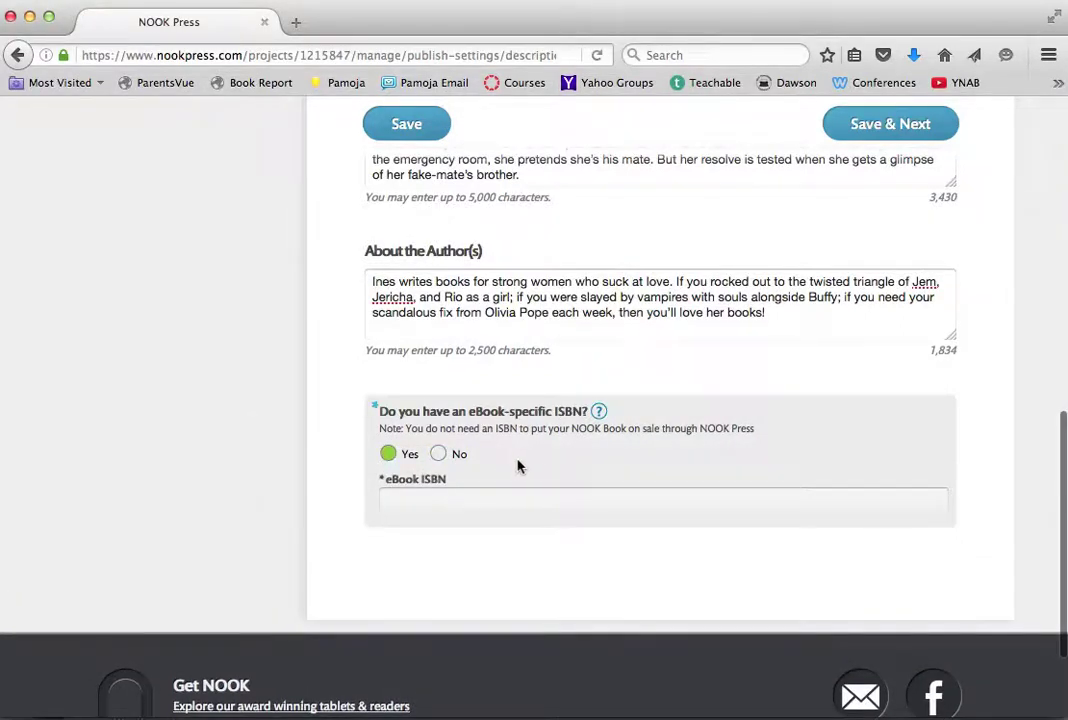
pyautogui.press('super+Tab')
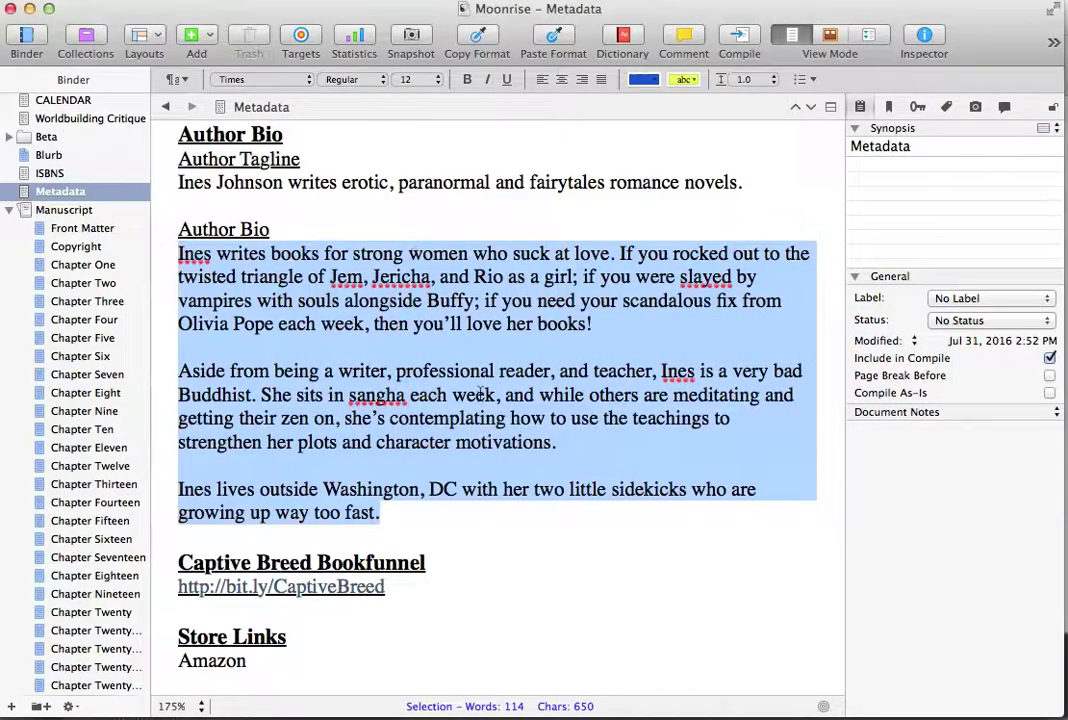
pyautogui.scroll(10, 480, 393)
pyautogui.scroll(5, 480, 393)
pyautogui.moveTo(400, 151); pyautogui.dragTo(244, 153)
pyautogui.press('super+Tab')
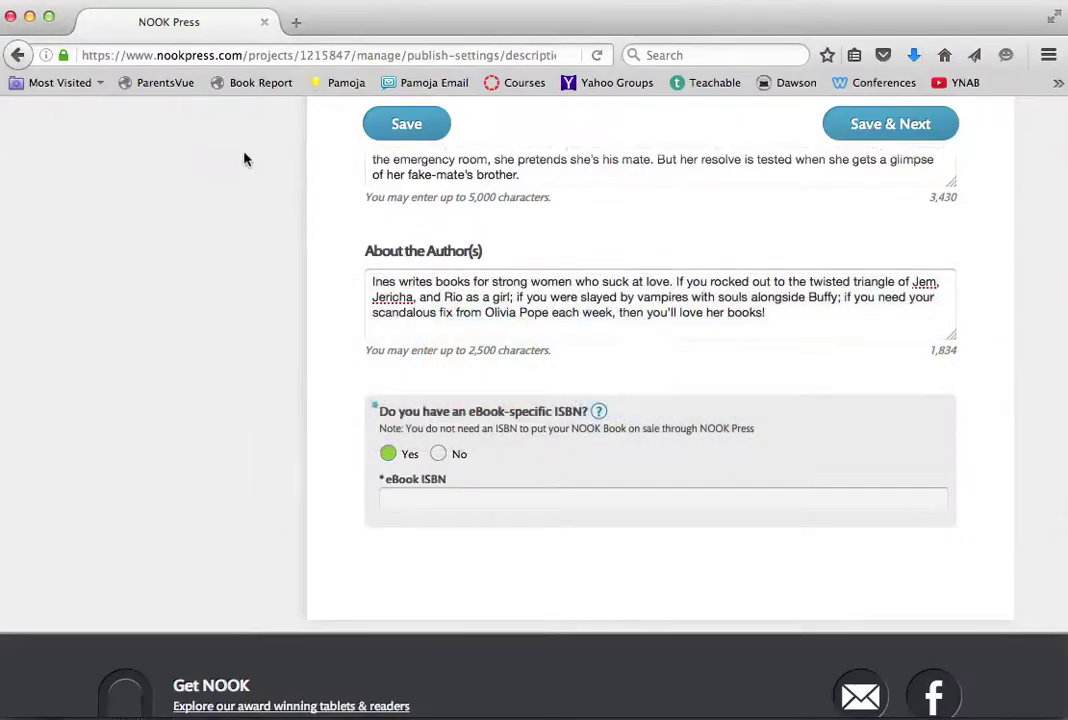
pyautogui.click(477, 498)
pyautogui.press('super+v')
pyautogui.scroll(-1, 629, 491)
pyautogui.scroll(-3, 629, 491)
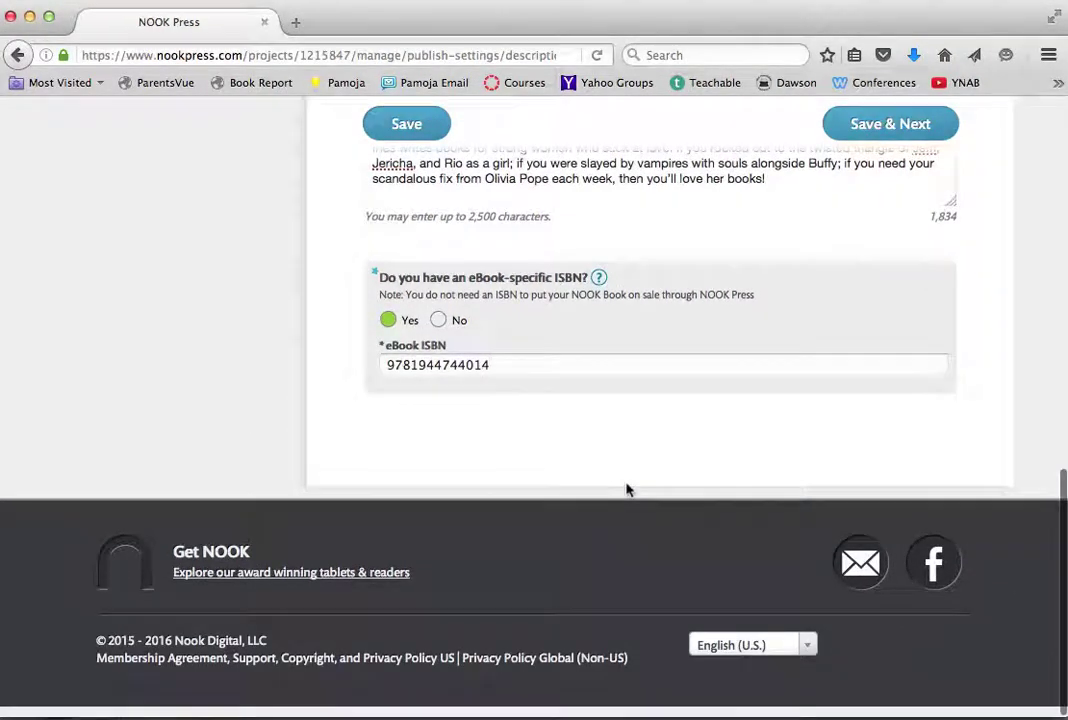
pyautogui.click(888, 132)
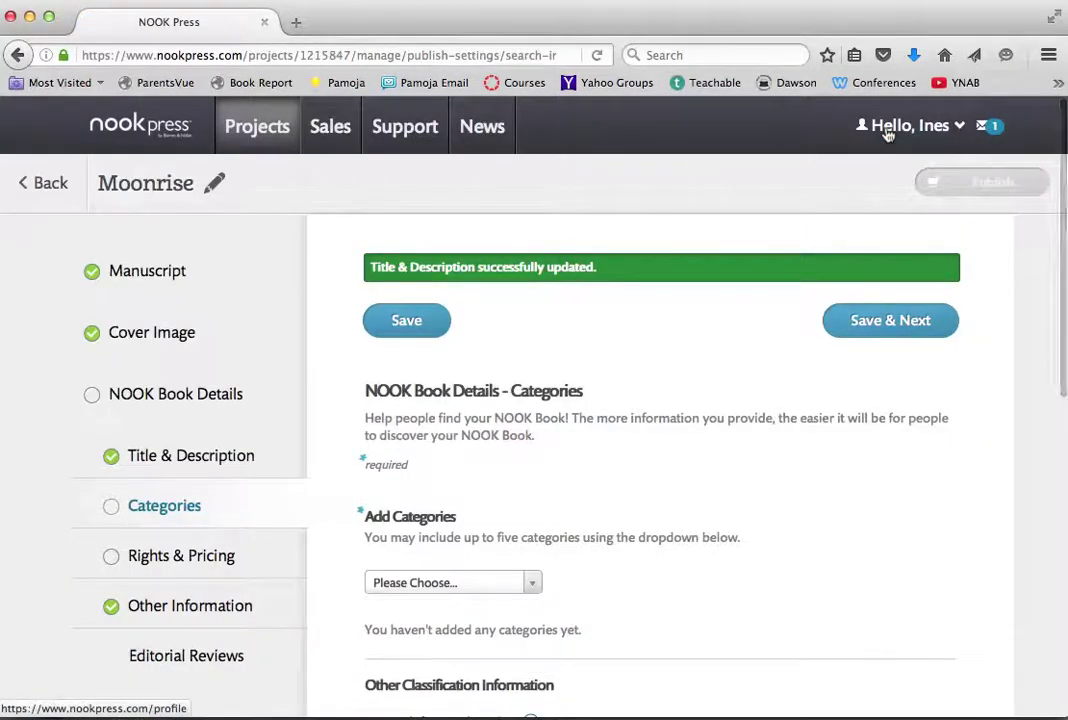
# Step: Add a first book category from the subcategories of Fiction > African American
pyautogui.scroll(-3, 750, 557)
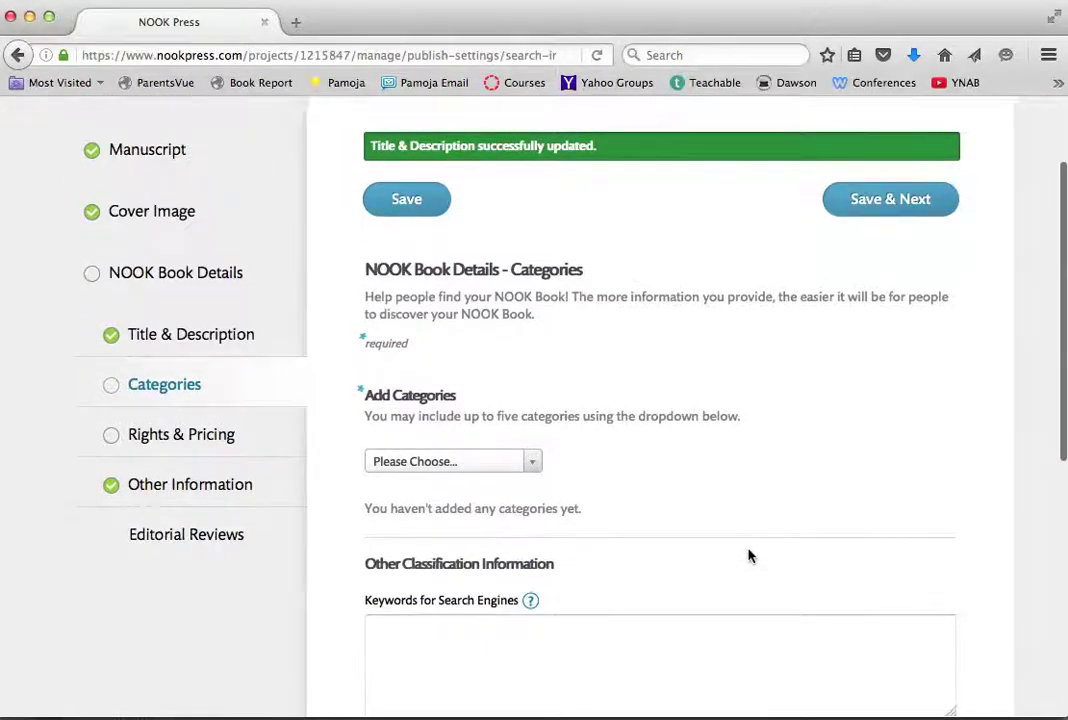
pyautogui.scroll(-3, 749, 556)
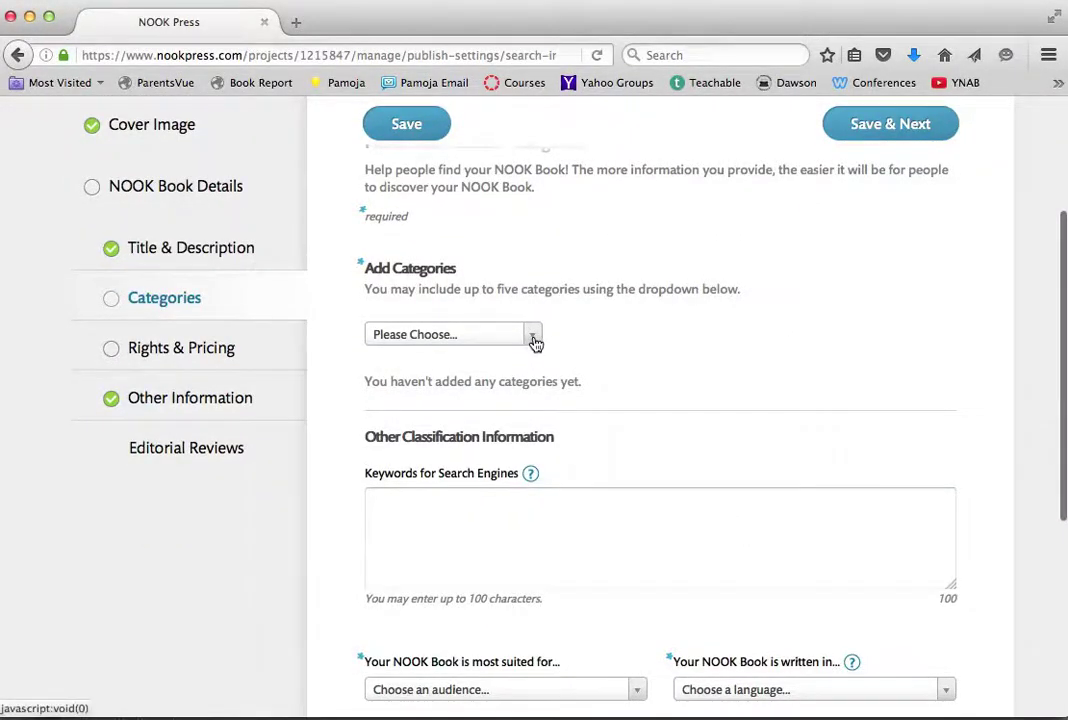
pyautogui.click(535, 341)
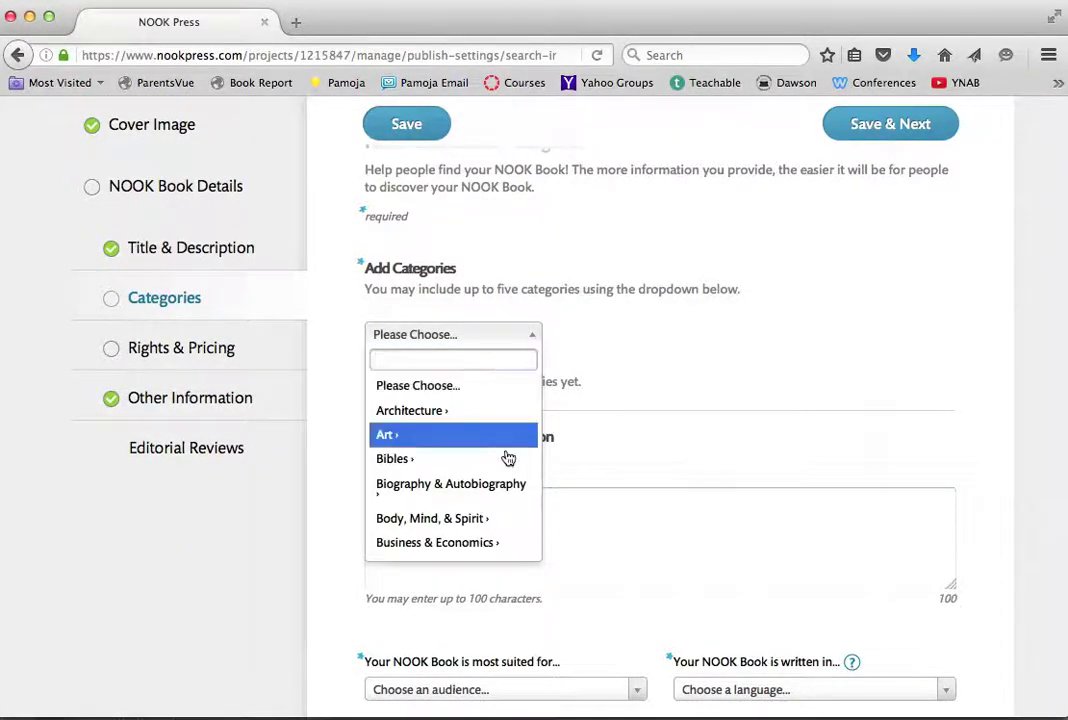
pyautogui.scroll(-3, 502, 490)
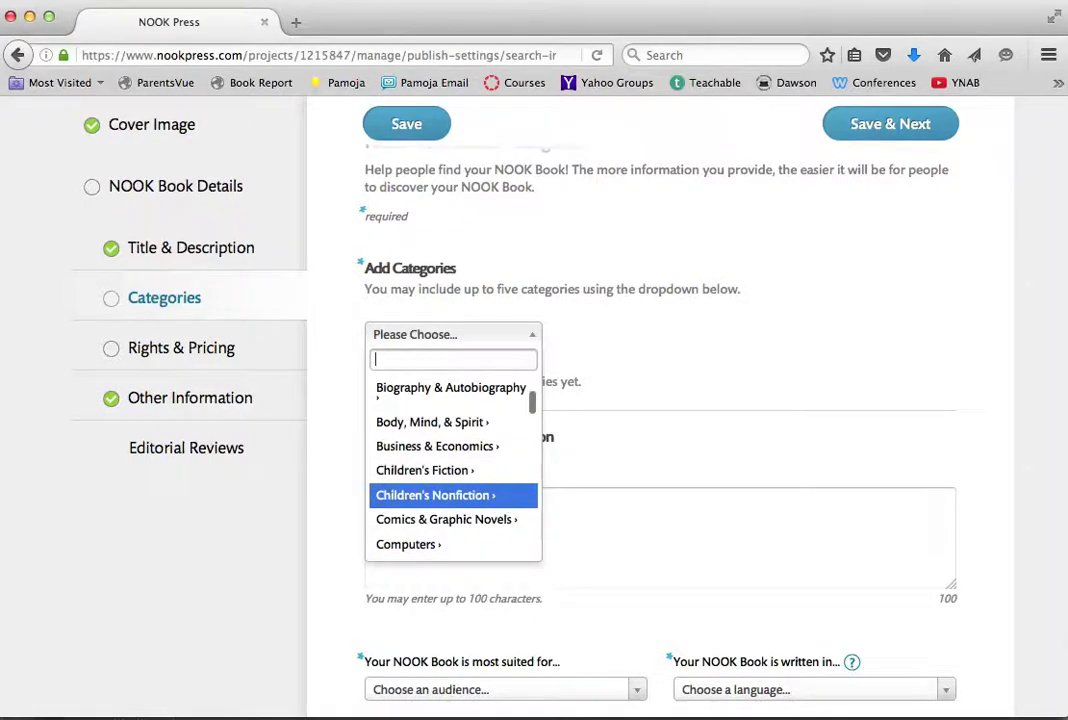
pyautogui.write('f')
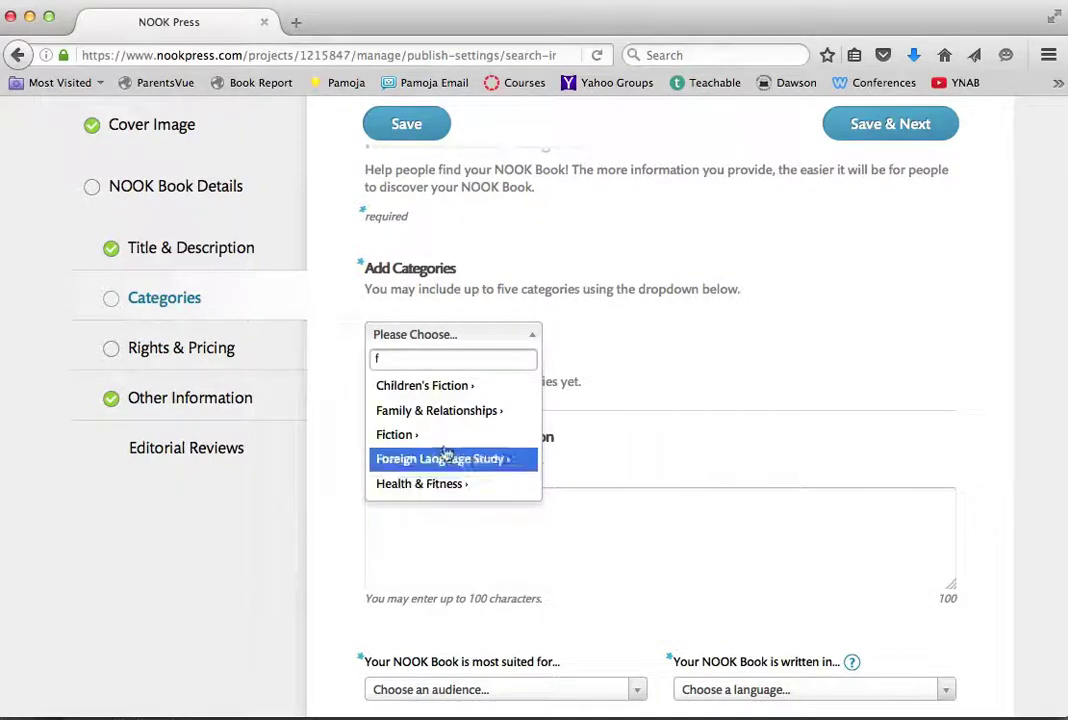
pyautogui.click(440, 436)
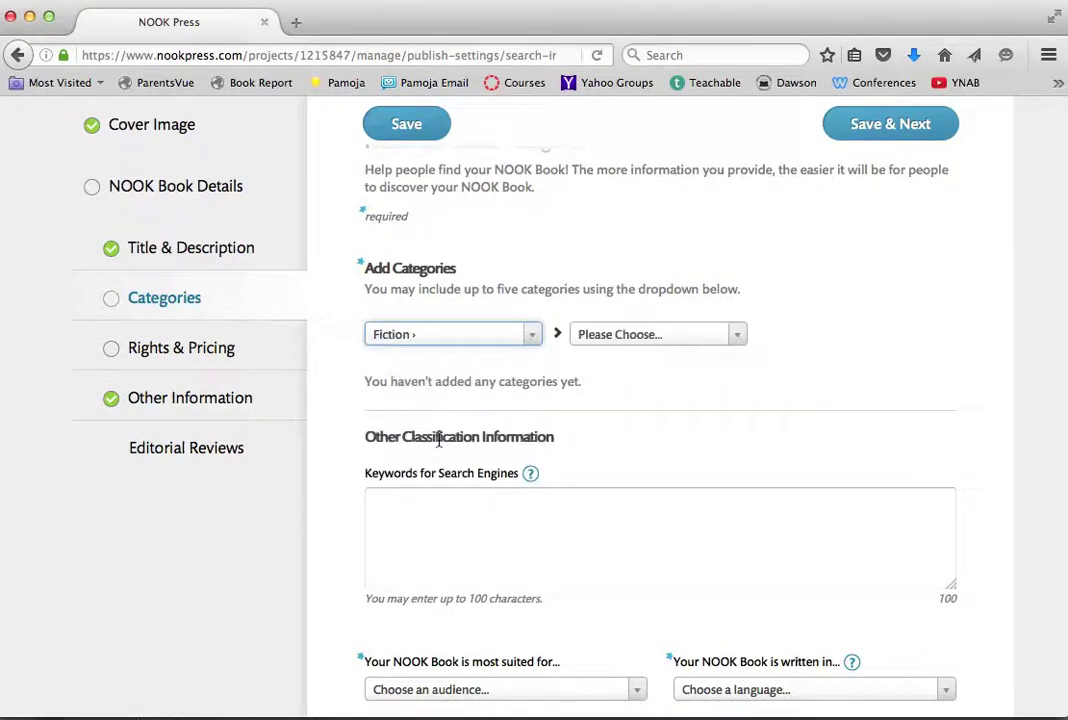
pyautogui.click(740, 336)
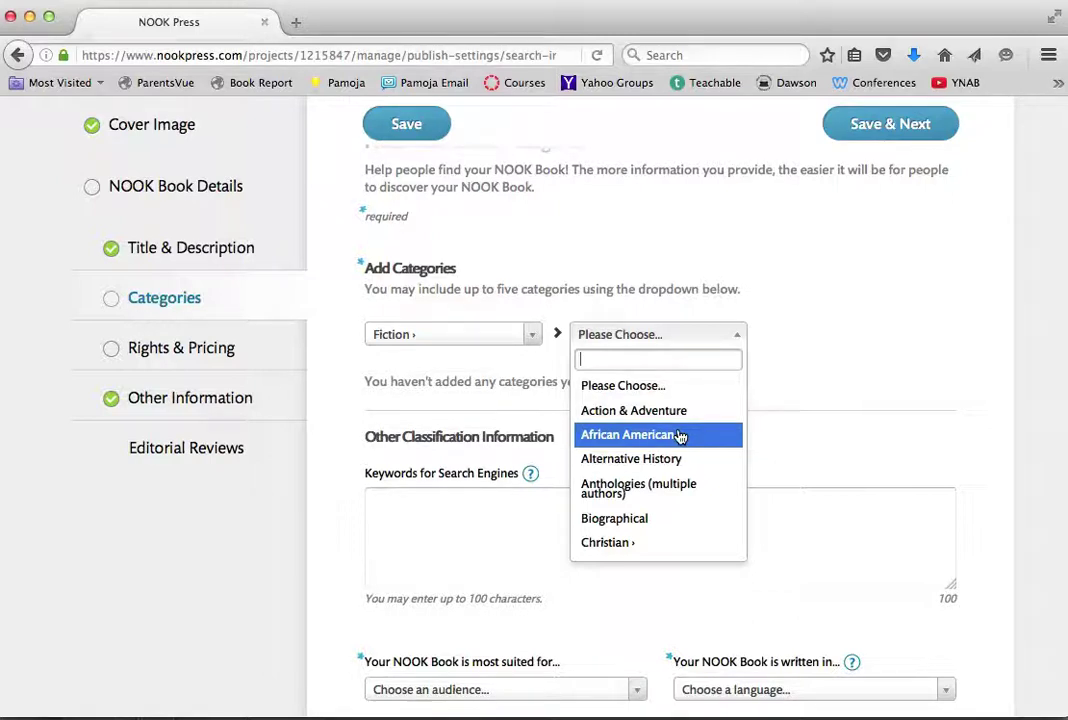
pyautogui.click(678, 436)
pyautogui.click(937, 340)
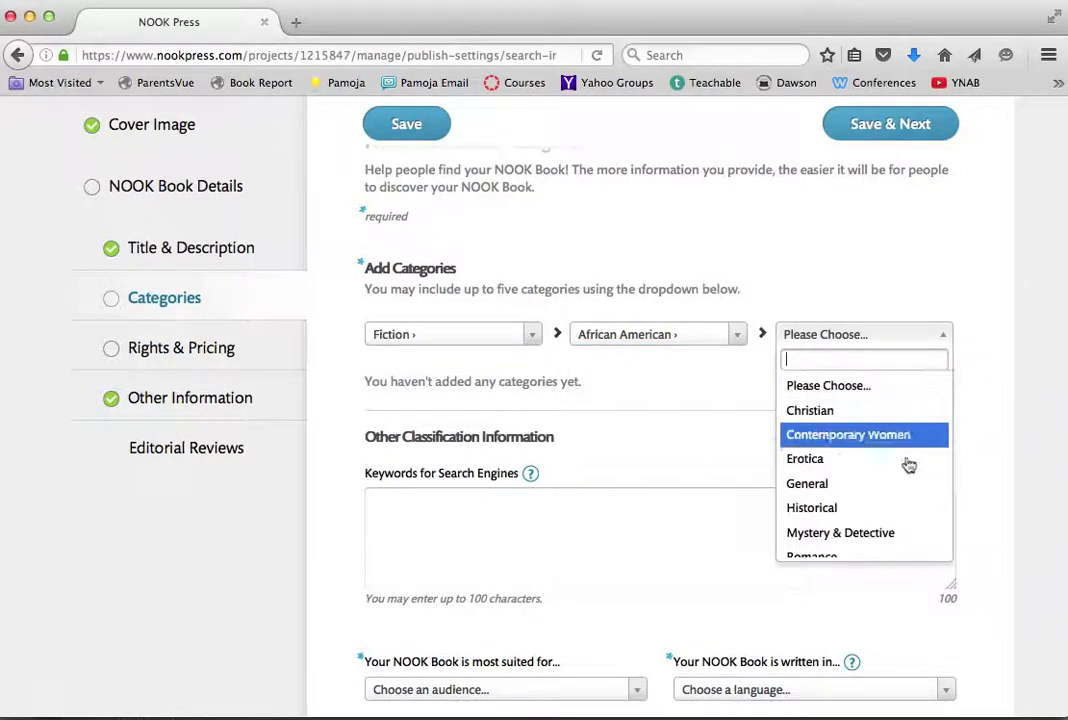
pyautogui.scroll(-1, 911, 512)
pyautogui.click(911, 519)
# Step: Add the category Fiction > Romance > African American and Multicultural Romance to the book
pyautogui.click(528, 340)
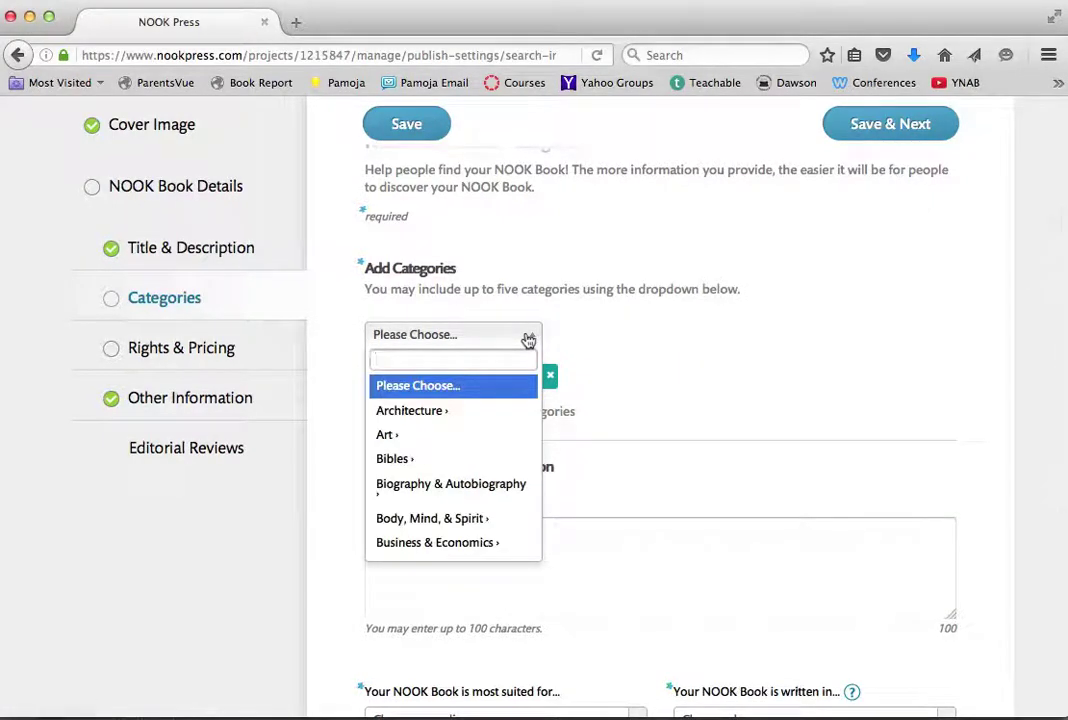
pyautogui.write('f')
pyautogui.click(457, 436)
pyautogui.click(734, 341)
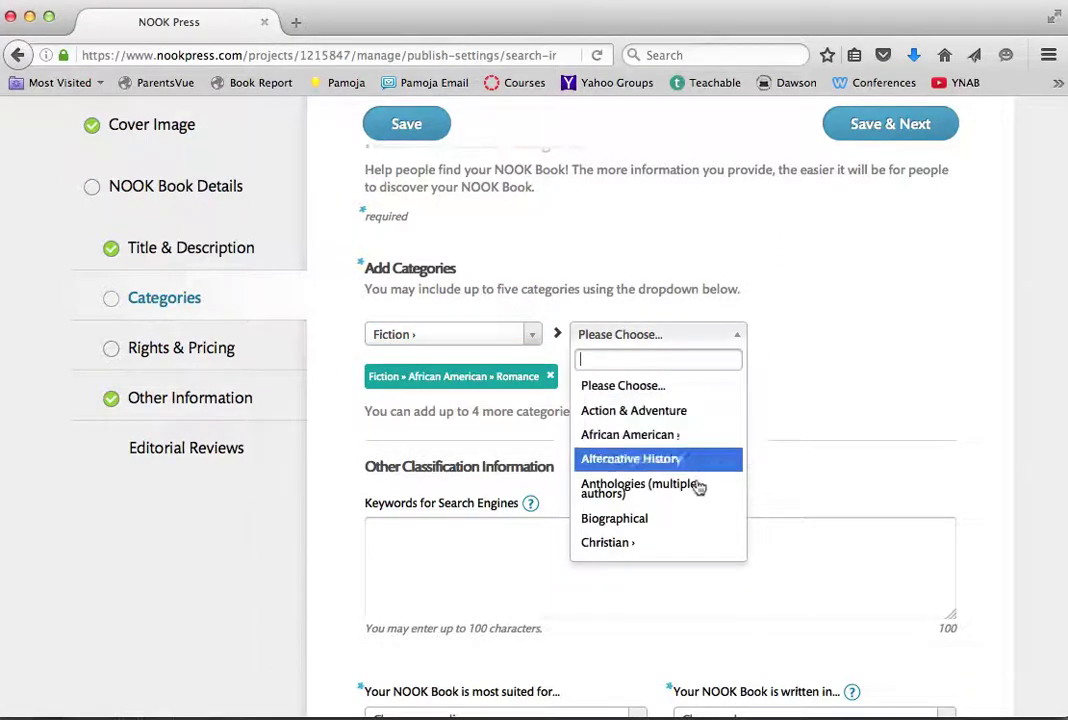
pyautogui.scroll(-4, 691, 527)
pyautogui.scroll(-2, 692, 528)
pyautogui.scroll(-3, 692, 528)
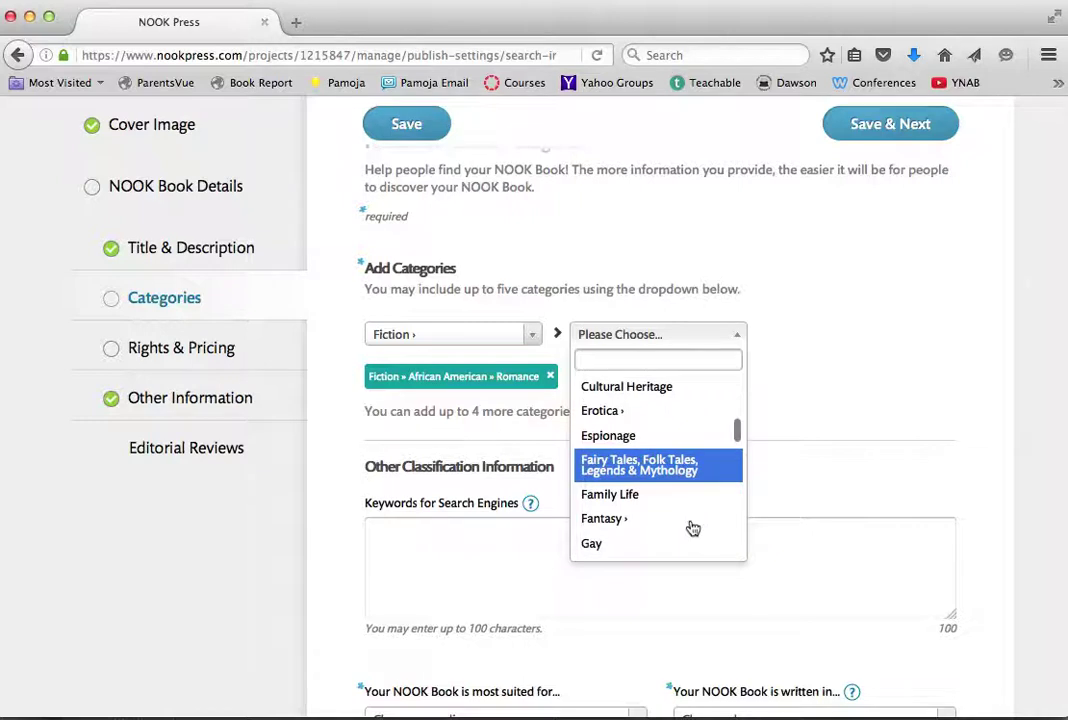
pyautogui.scroll(-10, 692, 528)
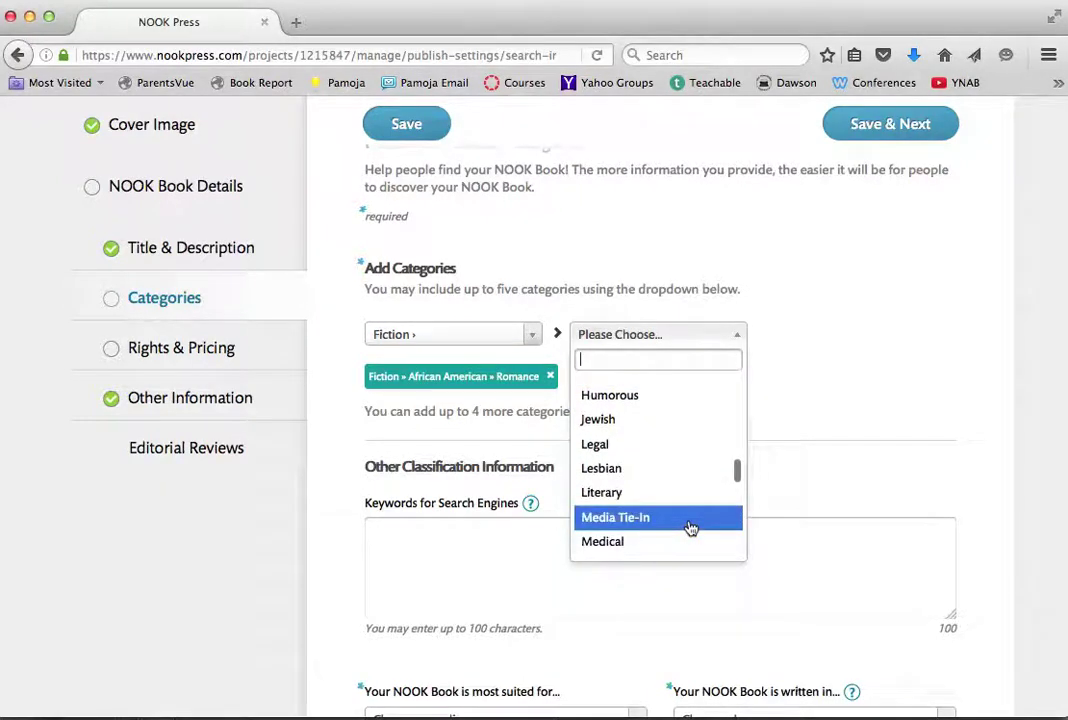
pyautogui.scroll(-9, 691, 527)
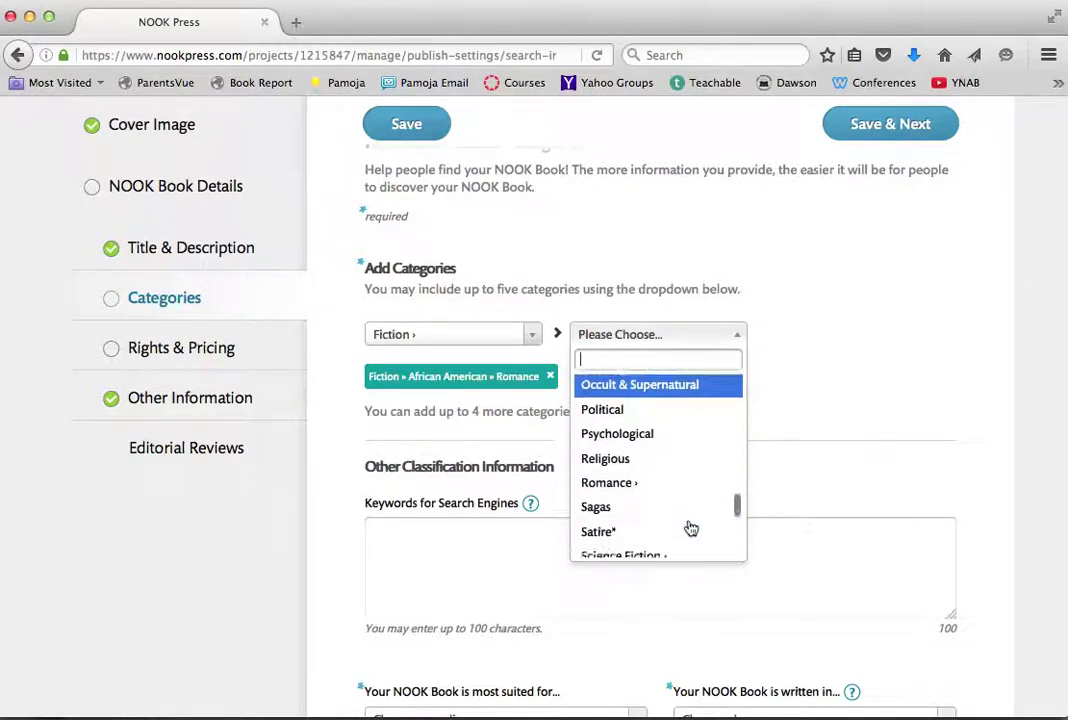
pyautogui.scroll(-2, 691, 527)
pyautogui.click(656, 437)
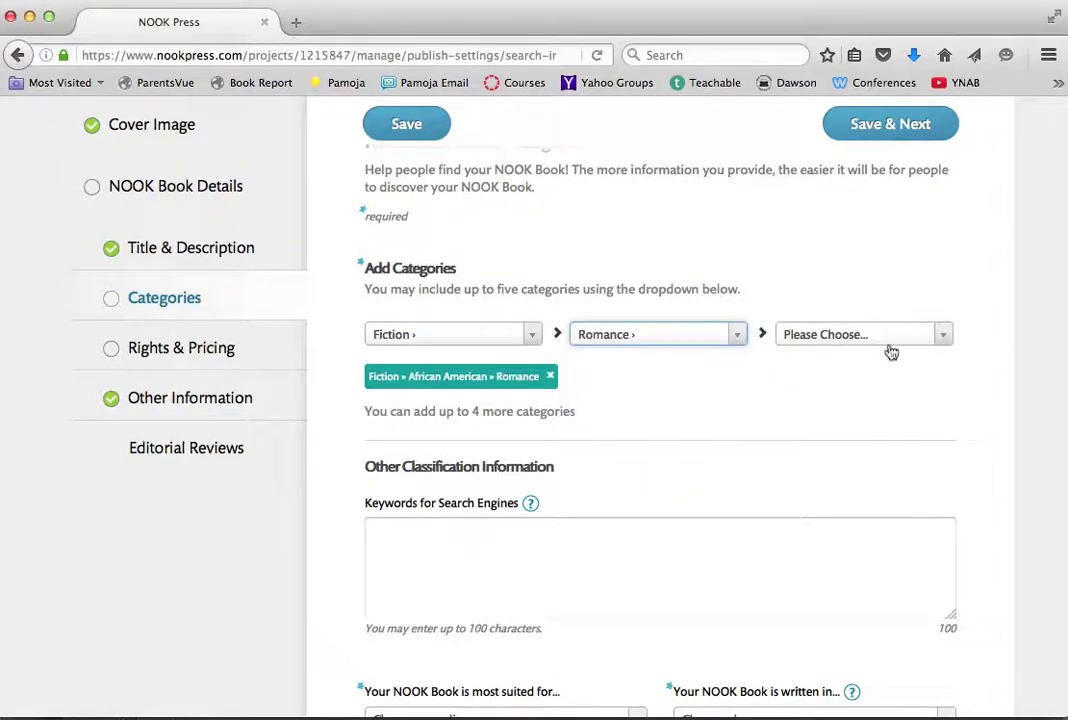
pyautogui.click(947, 334)
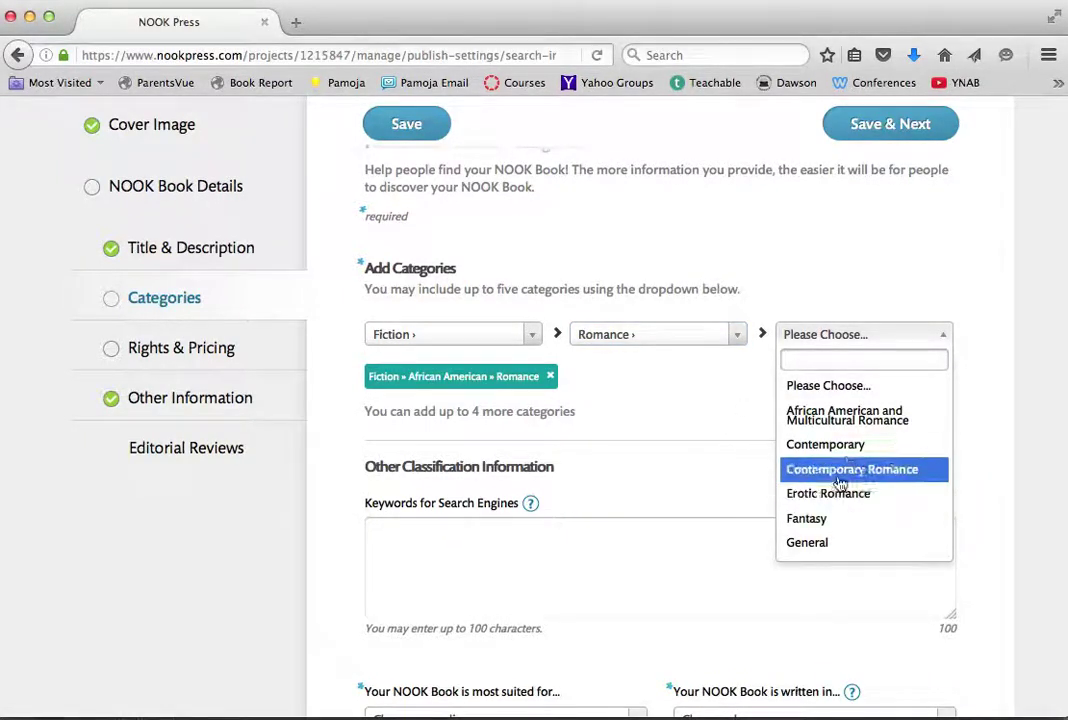
pyautogui.click(706, 413)
pyautogui.click(940, 338)
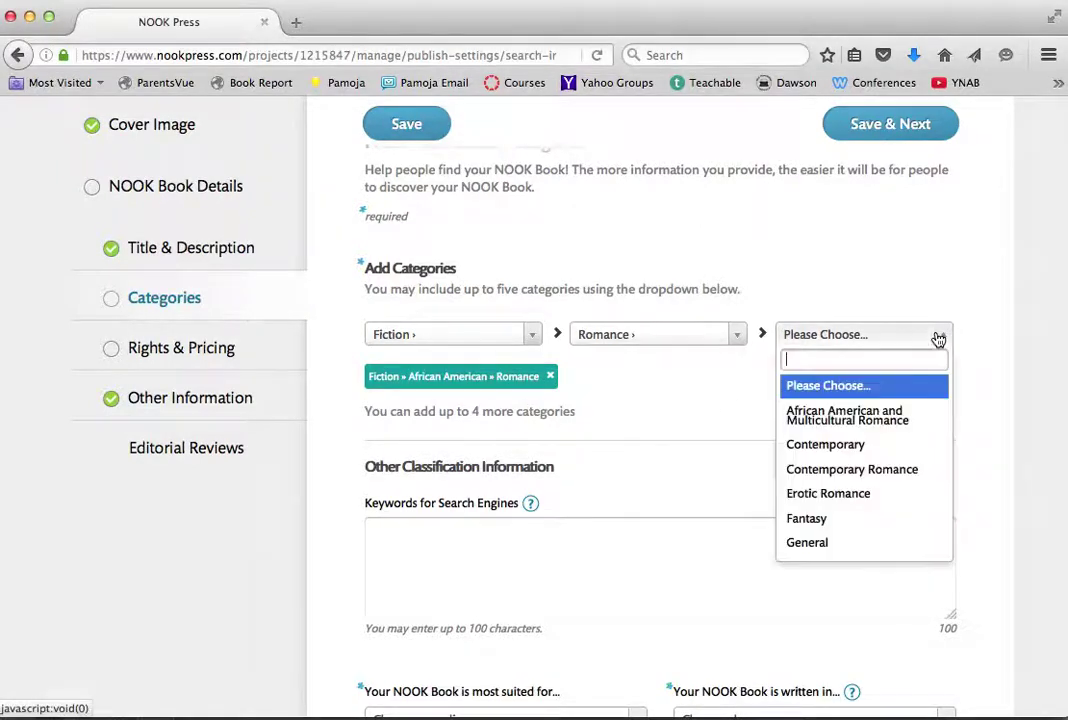
pyautogui.click(905, 425)
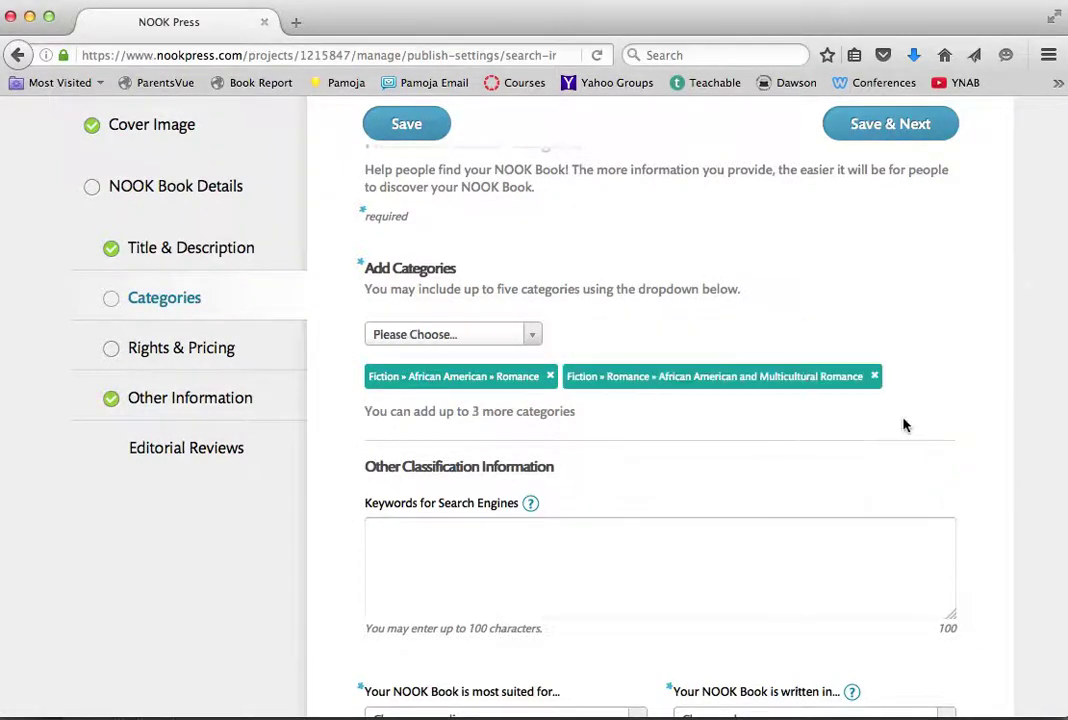
# Step: Add the category Fiction > Romance > Paranormal Romance to the book
pyautogui.click(527, 340)
pyautogui.write('f')
pyautogui.click(419, 441)
pyautogui.click(741, 339)
pyautogui.write('r')
pyautogui.click(629, 416)
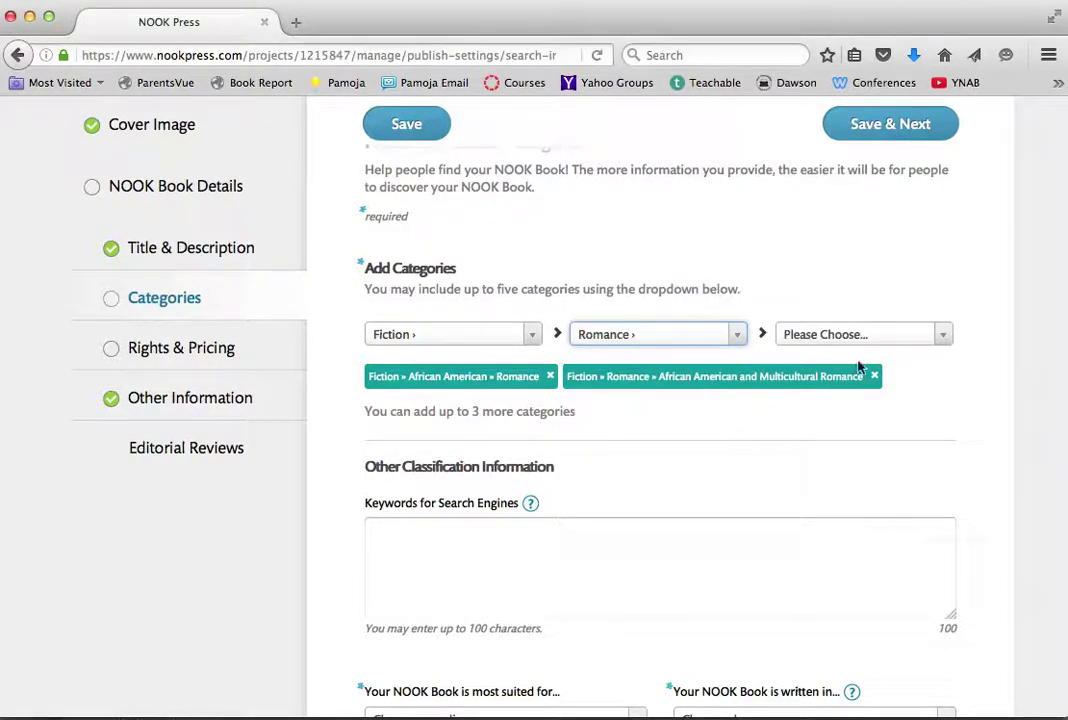
pyautogui.click(942, 338)
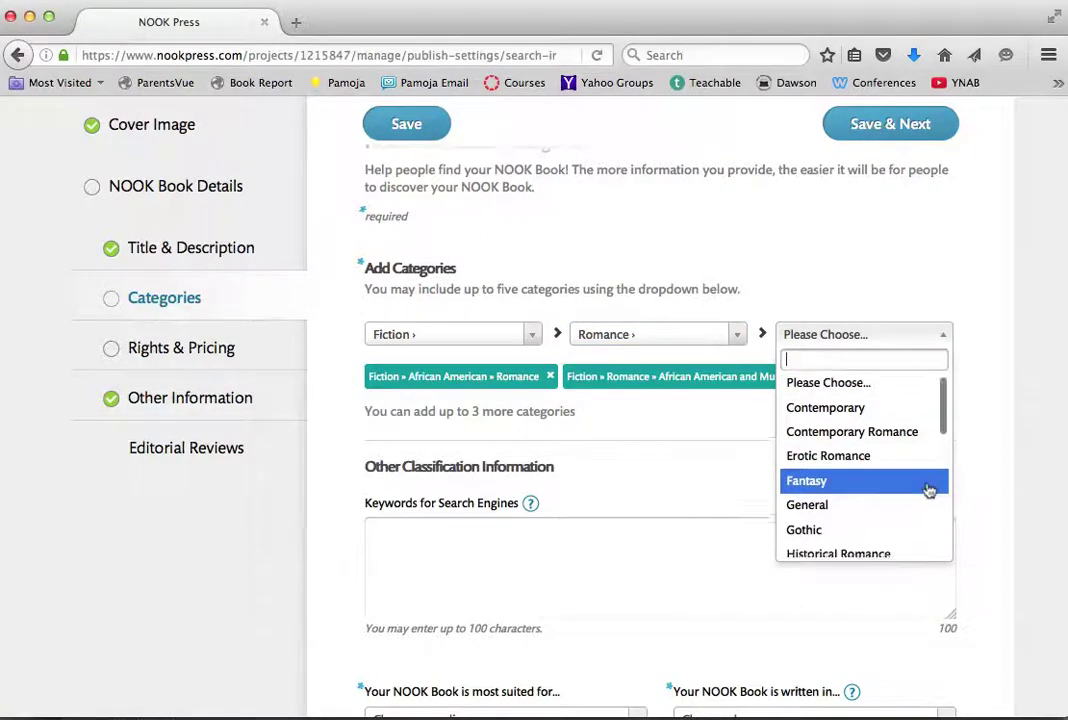
pyautogui.scroll(-3, 929, 488)
pyautogui.scroll(-1, 929, 489)
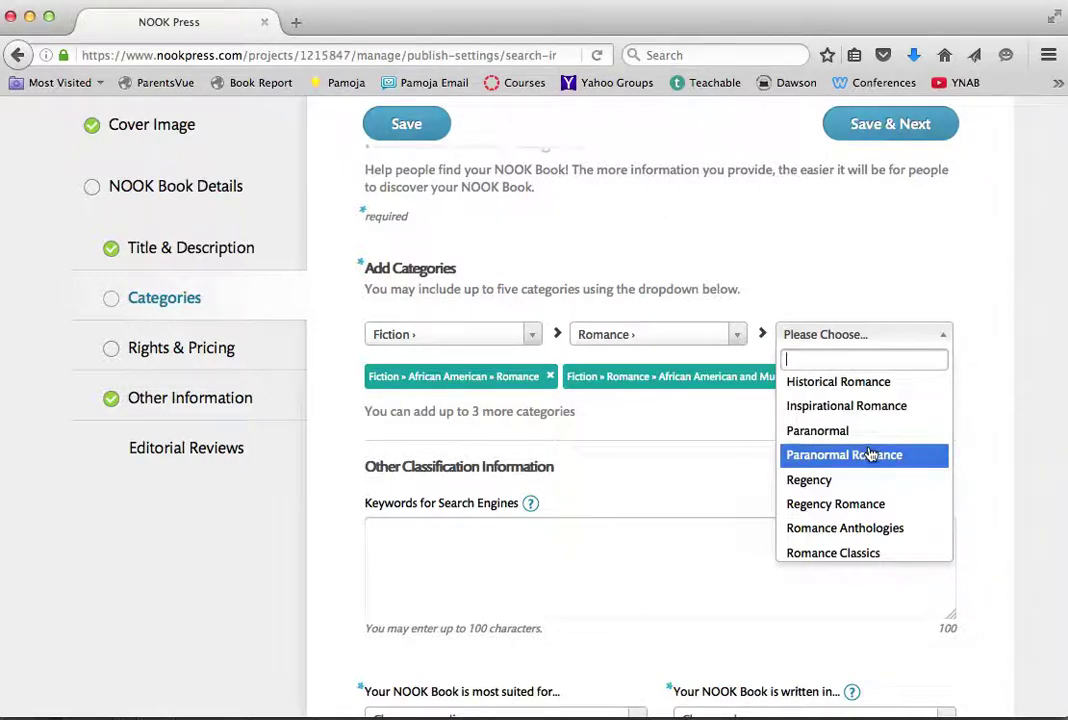
pyautogui.click(870, 455)
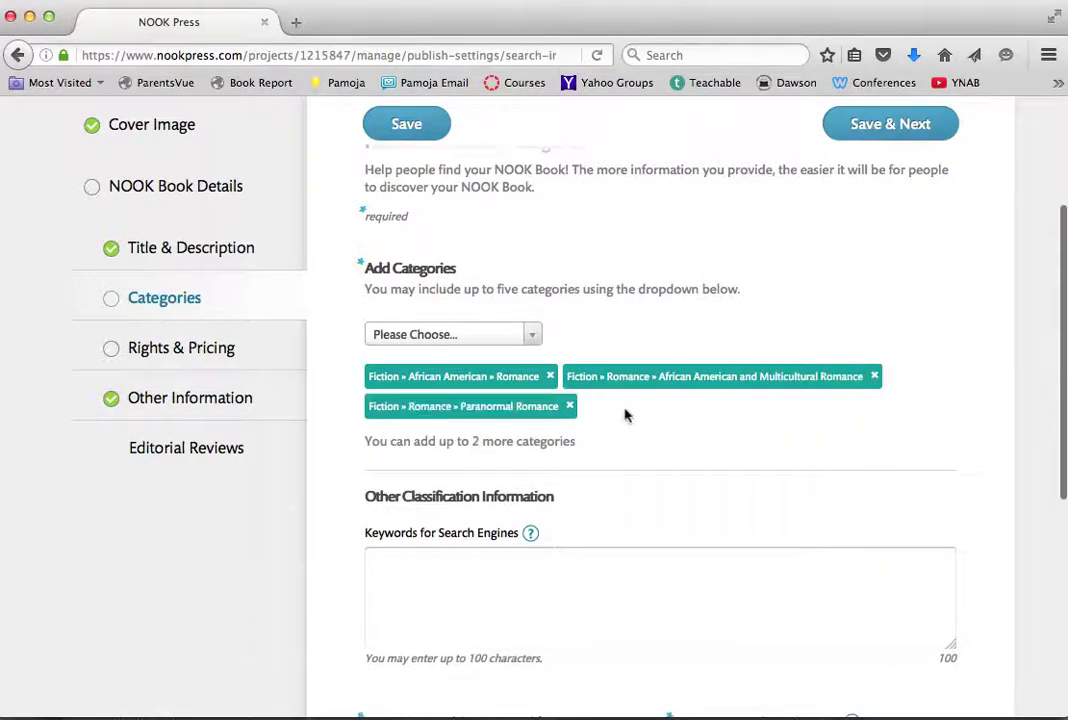
# Step: Add the category Fiction > Romance > Steamy Romance to the book
pyautogui.click(529, 336)
pyautogui.write('f')
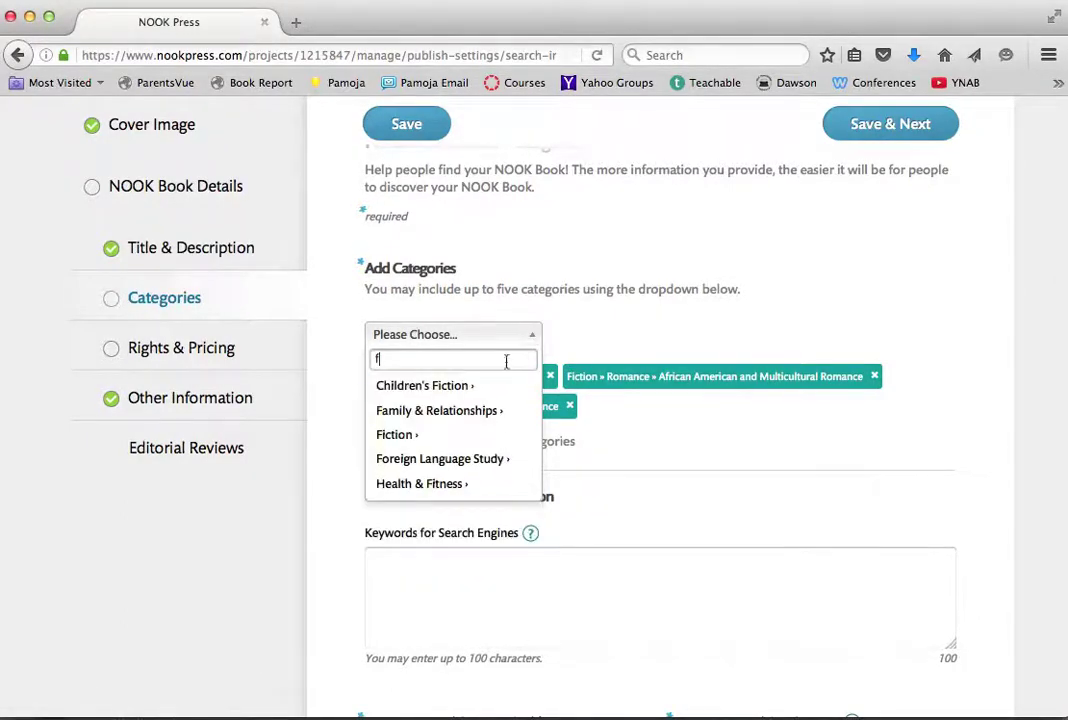
pyautogui.click(433, 447)
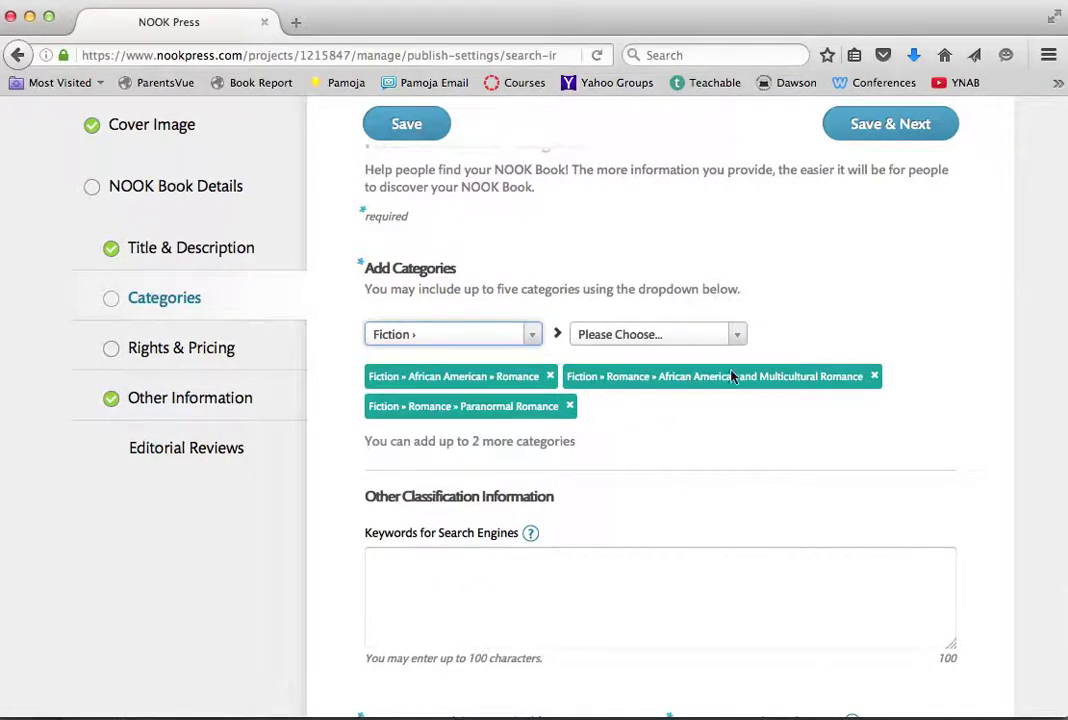
pyautogui.click(732, 337)
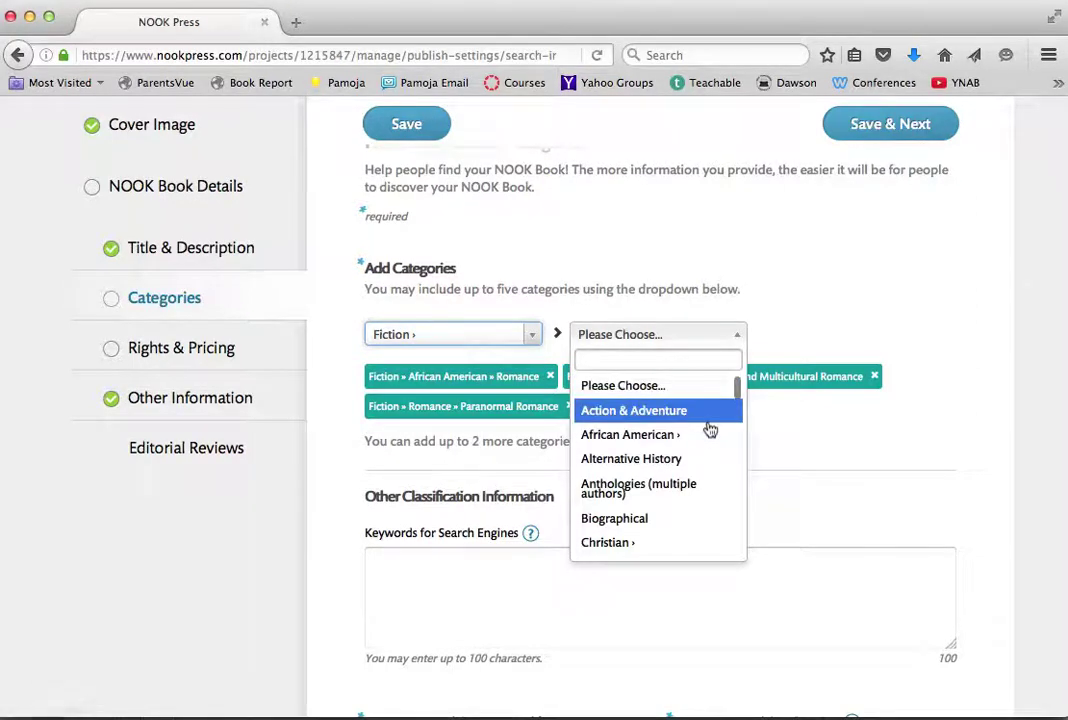
pyautogui.write('r')
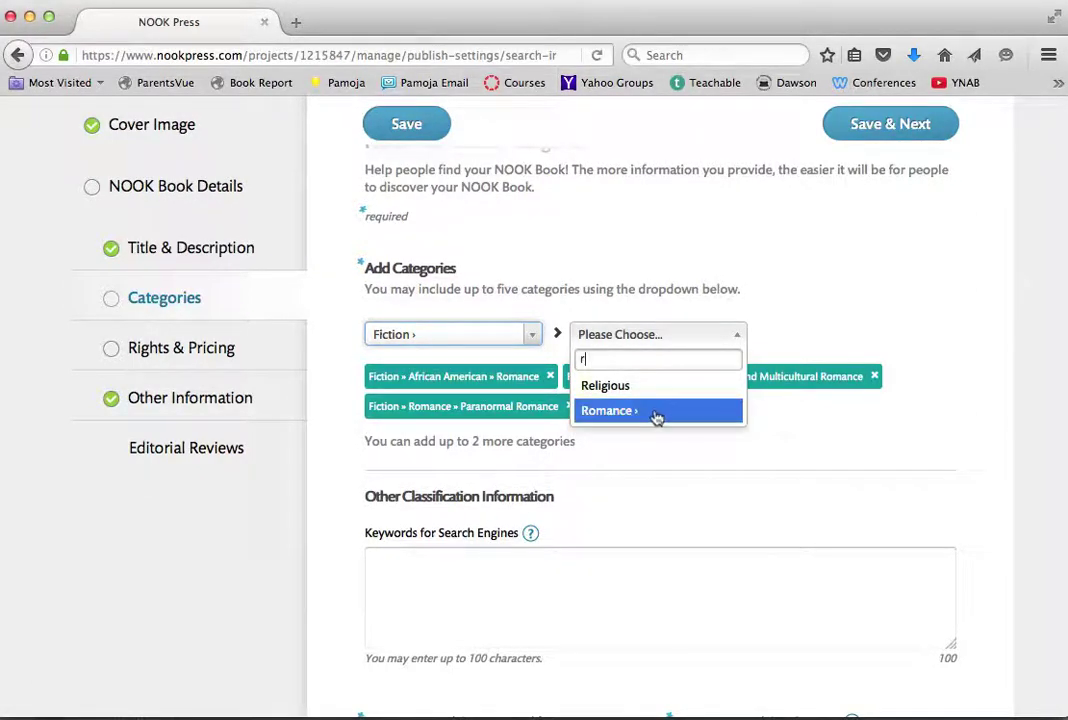
pyautogui.click(656, 412)
pyautogui.click(942, 342)
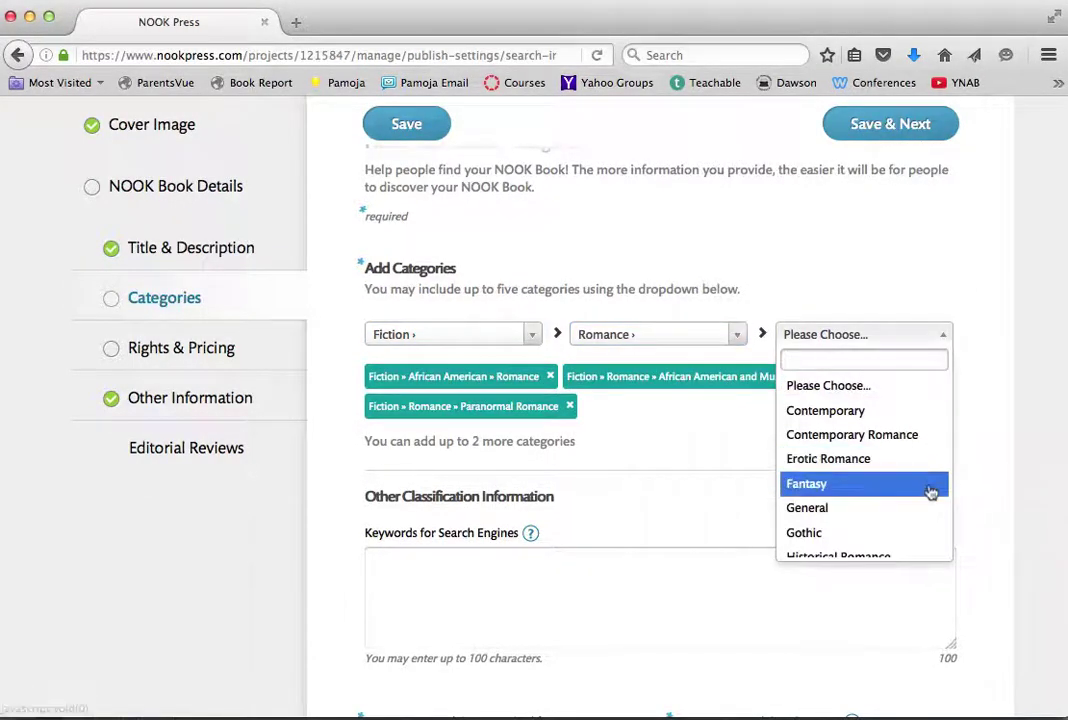
pyautogui.scroll(-5, 930, 491)
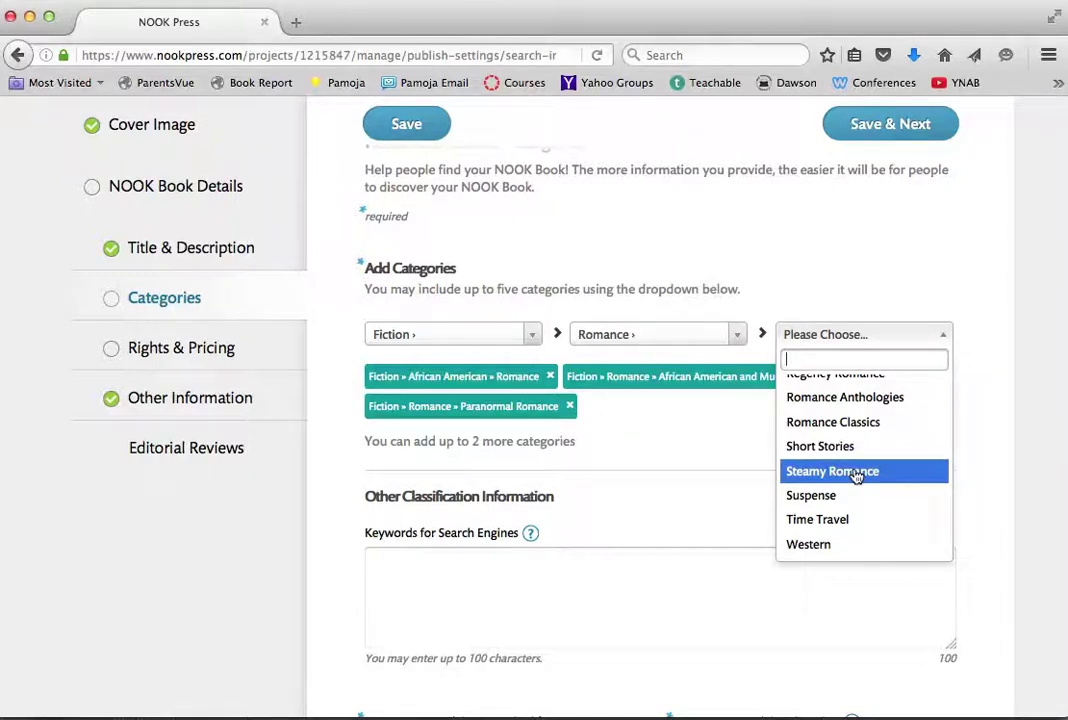
pyautogui.click(856, 476)
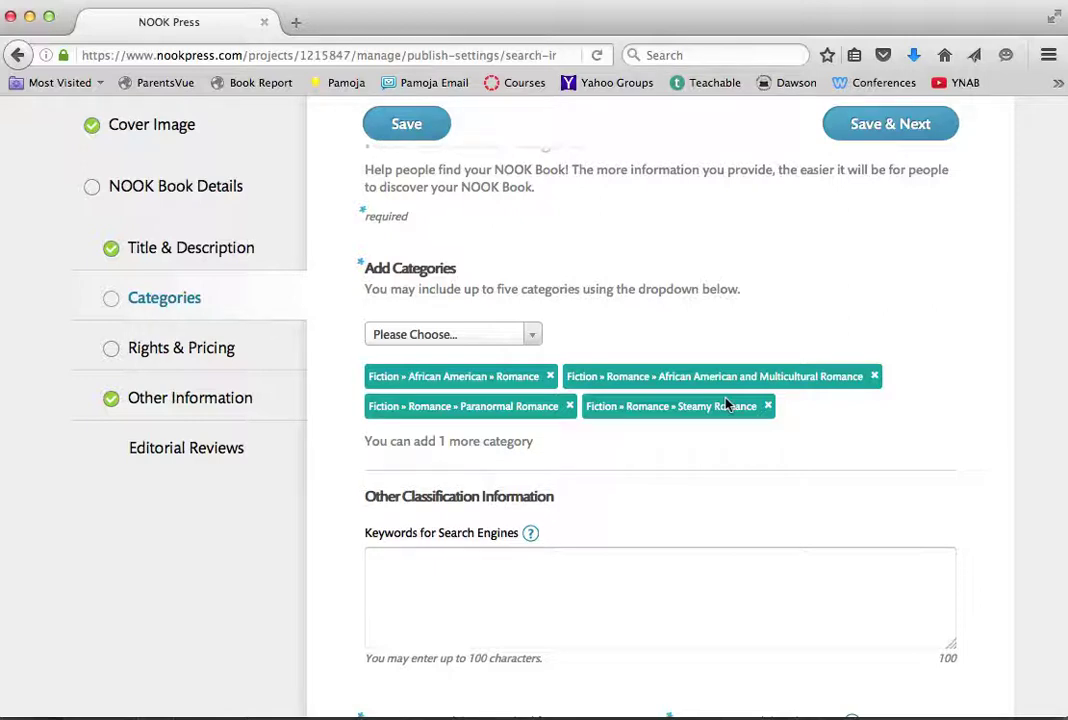
# Step: Copy the keywords Shifter paranormal romance, Multicultural romance, Romantic comedy, Werewolf romance from the Scrivener Metadata document into Keywords for Search Engines in NOOK Press
pyautogui.scroll(-2, 722, 546)
pyautogui.scroll(-1, 722, 546)
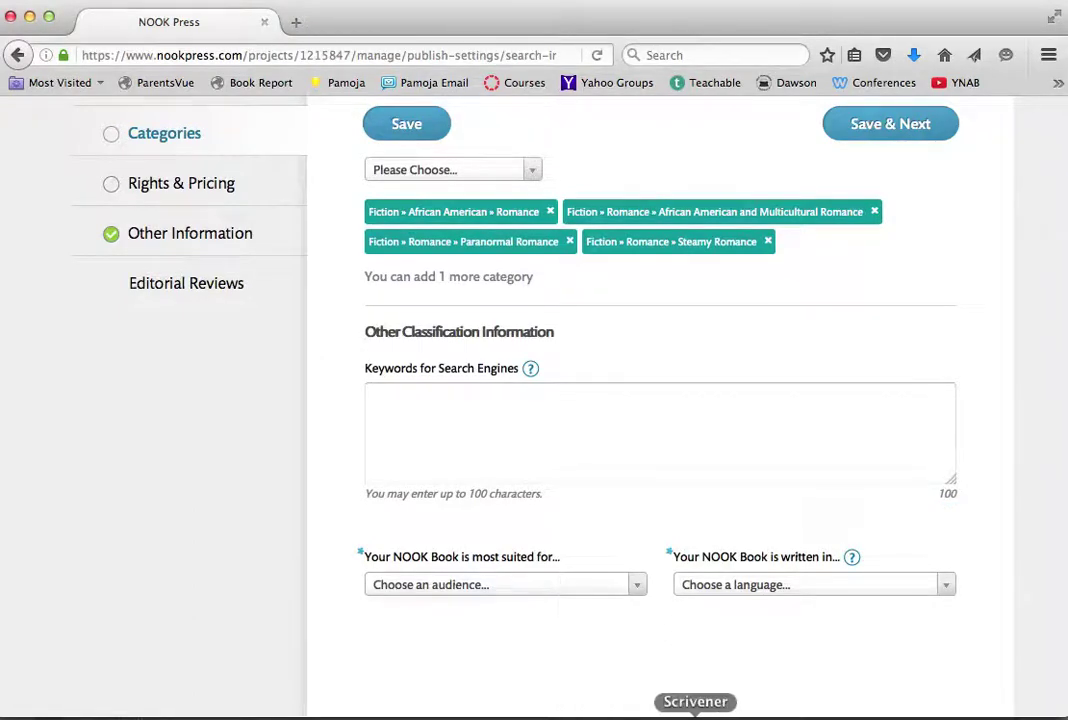
pyautogui.click(695, 714)
pyautogui.scroll(-15, 553, 563)
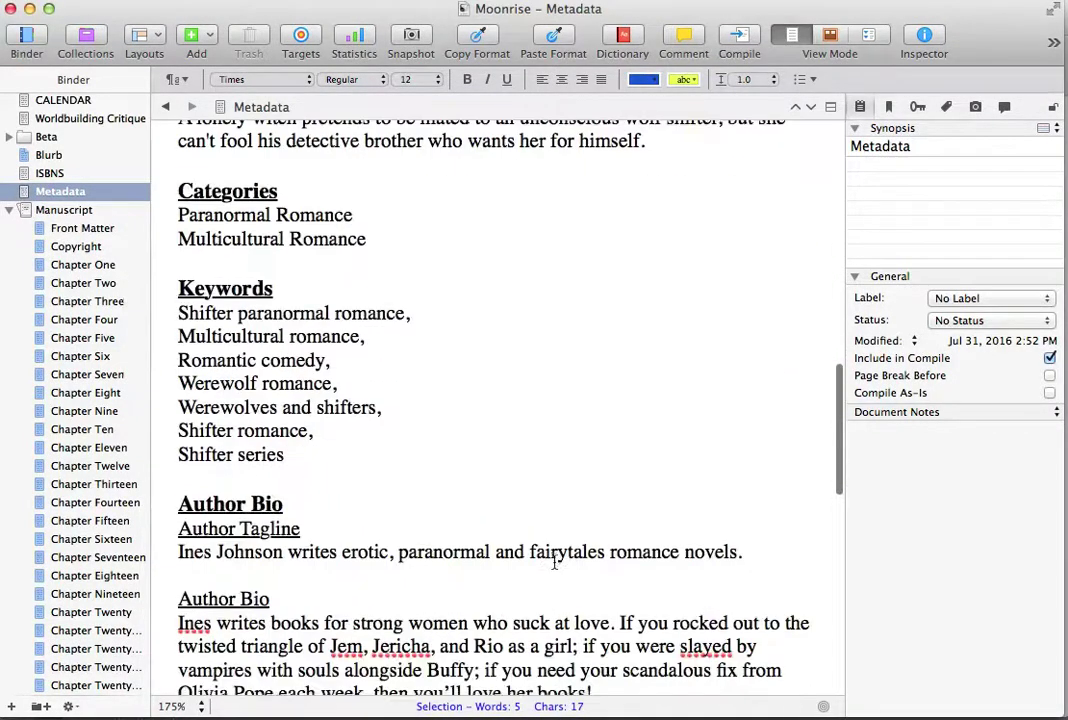
pyautogui.moveTo(286, 387); pyautogui.dragTo(153, 250)
pyautogui.press('super+Tab')
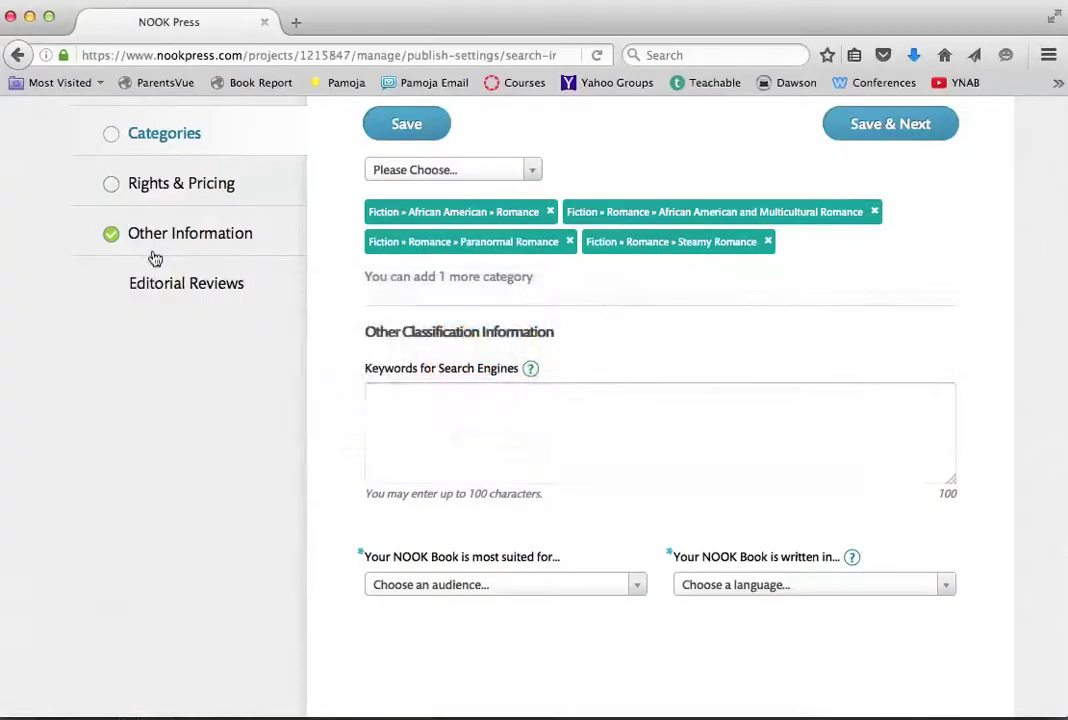
pyautogui.click(438, 430)
pyautogui.write('Shifter paranormal romance, Multicultural romance, Romantic comedy, Werewolf romance,')
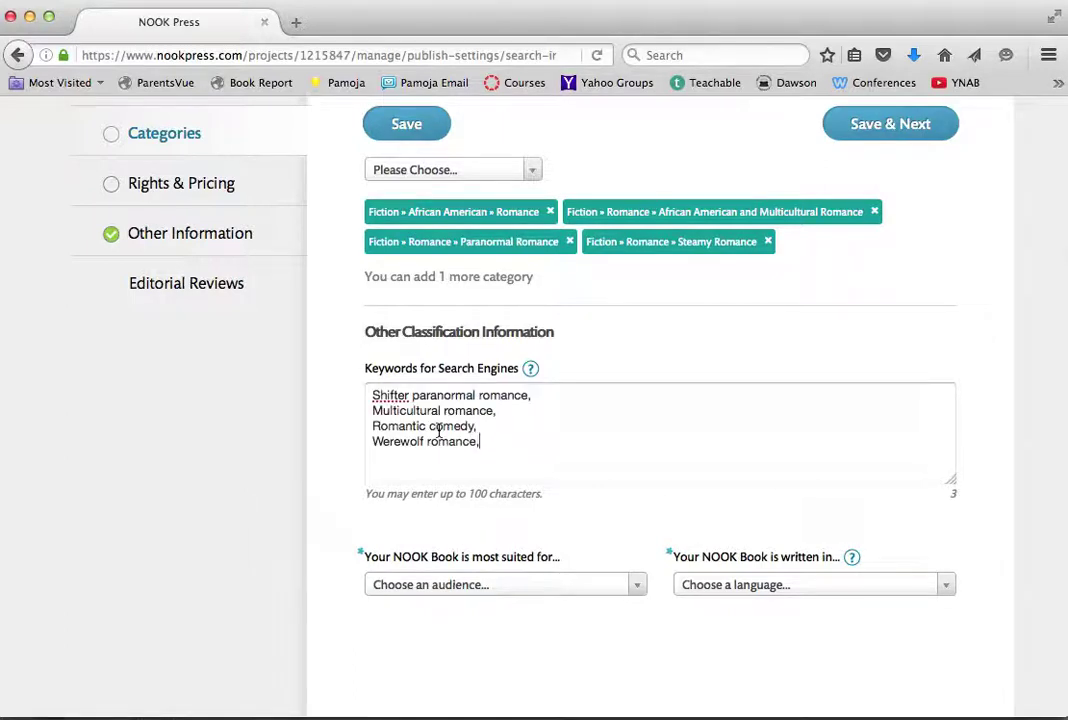
# Step: Set the audience to General Adult and the book's language to English, then save and continue to Rights & Pricing
pyautogui.scroll(-3, 572, 625)
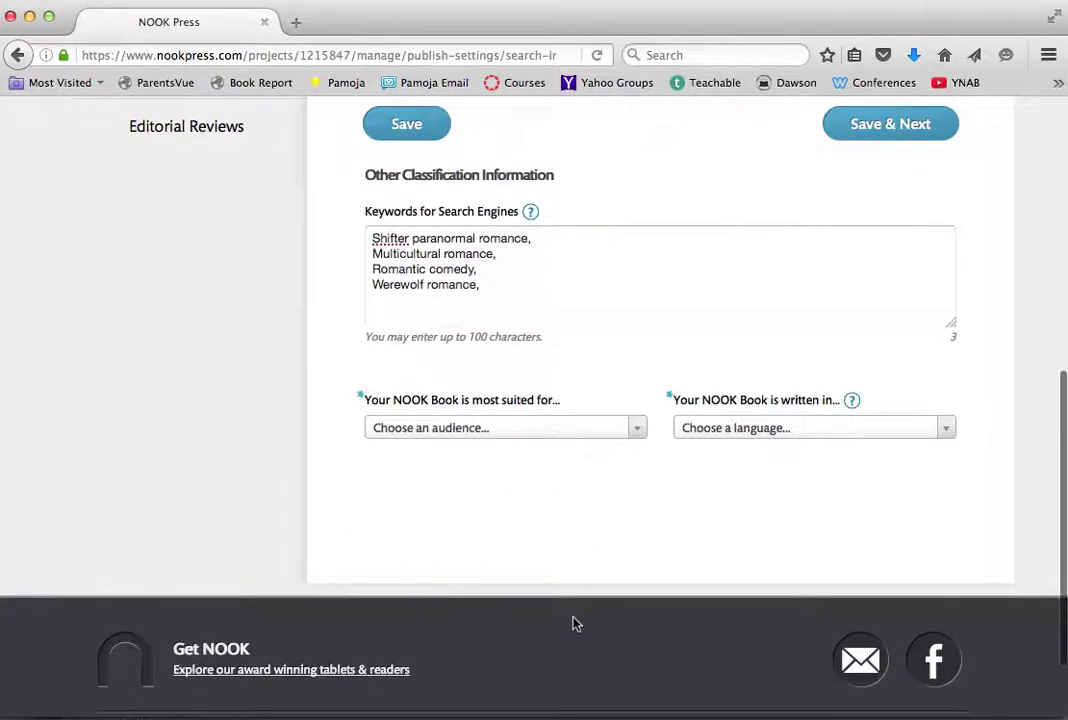
pyautogui.click(636, 432)
pyautogui.scroll(-1, 582, 548)
pyautogui.click(441, 532)
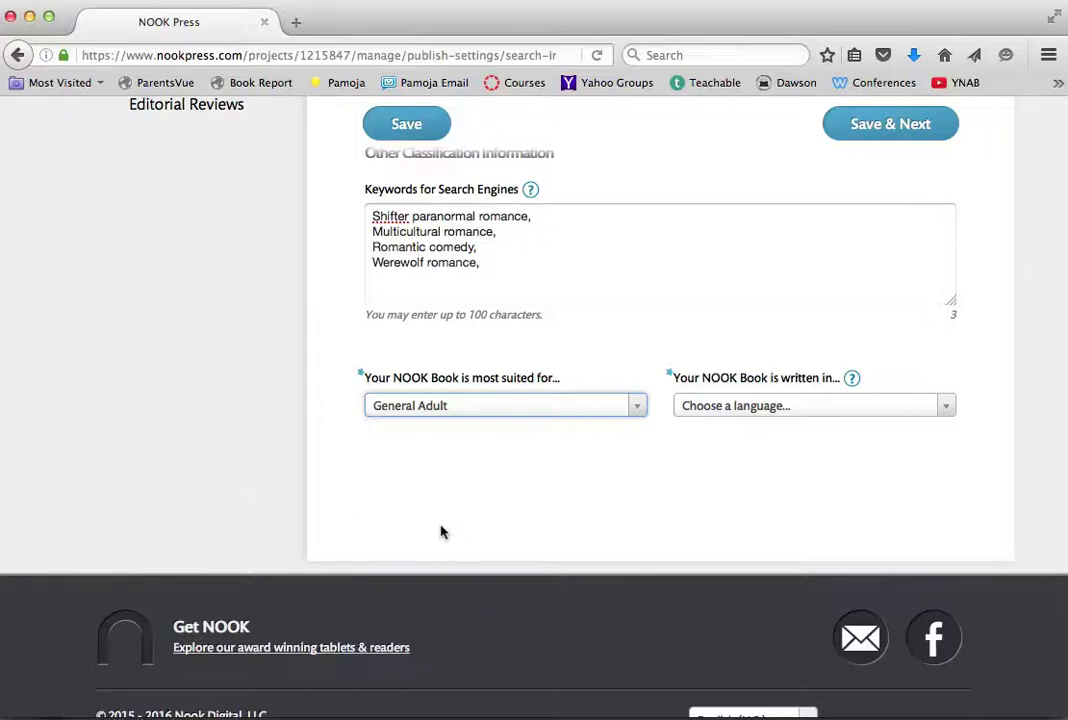
pyautogui.click(944, 410)
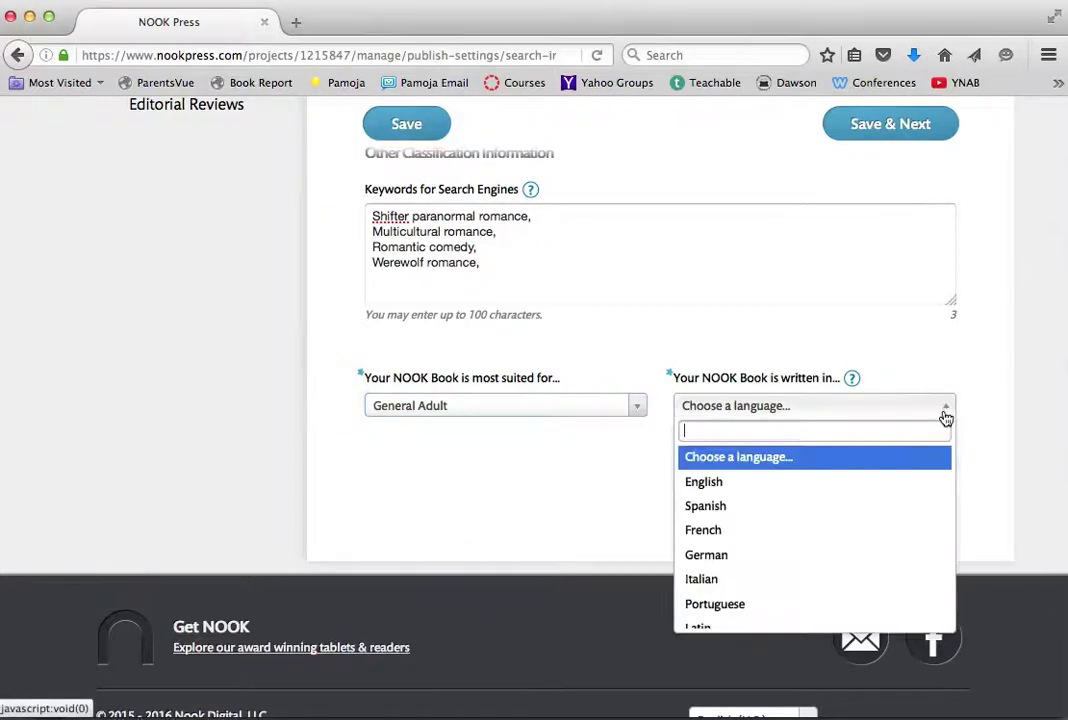
pyautogui.click(708, 488)
pyautogui.scroll(8, 718, 336)
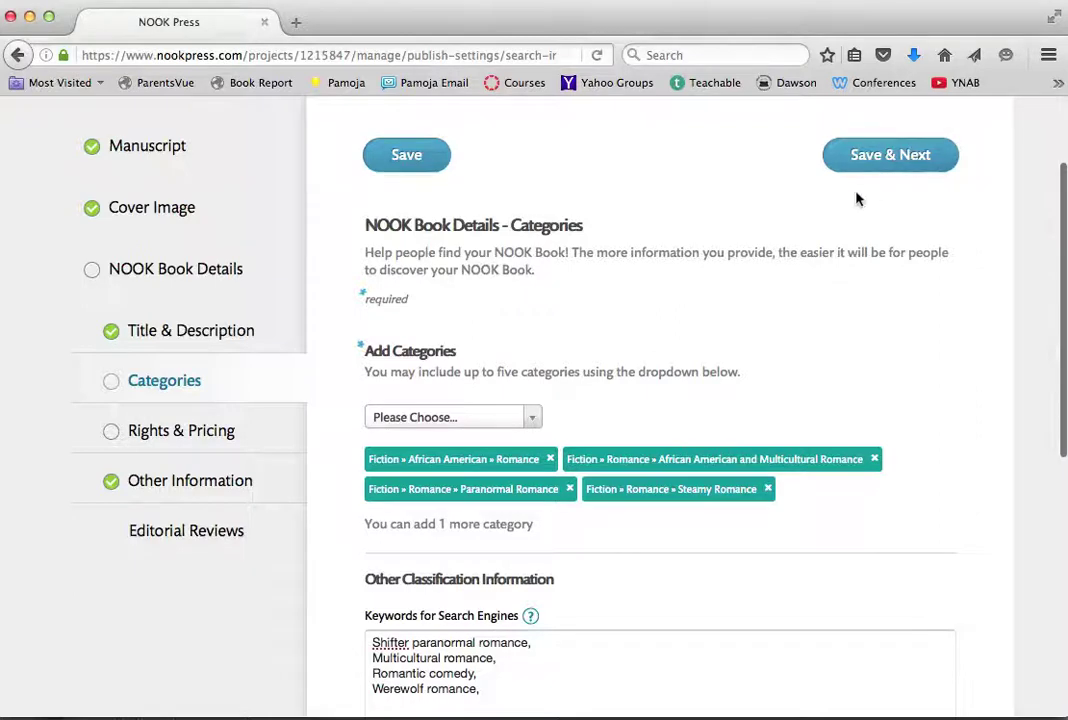
pyautogui.click(901, 155)
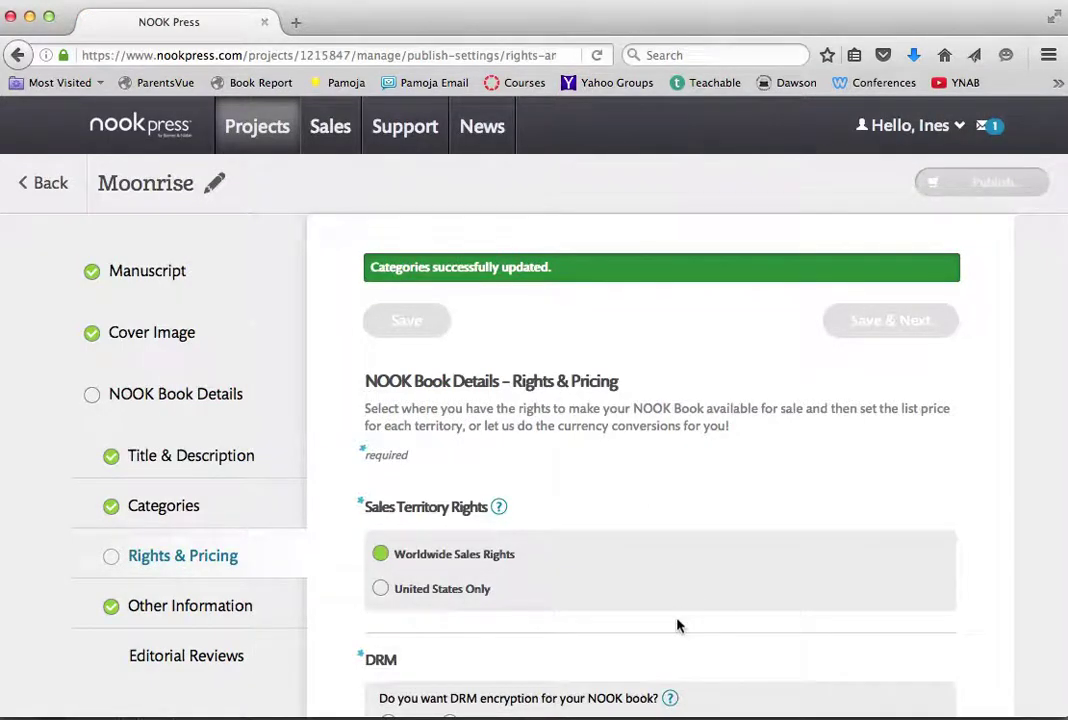
# Step: Answer No to DRM encryption for the NOOK book
pyautogui.scroll(-5, 677, 626)
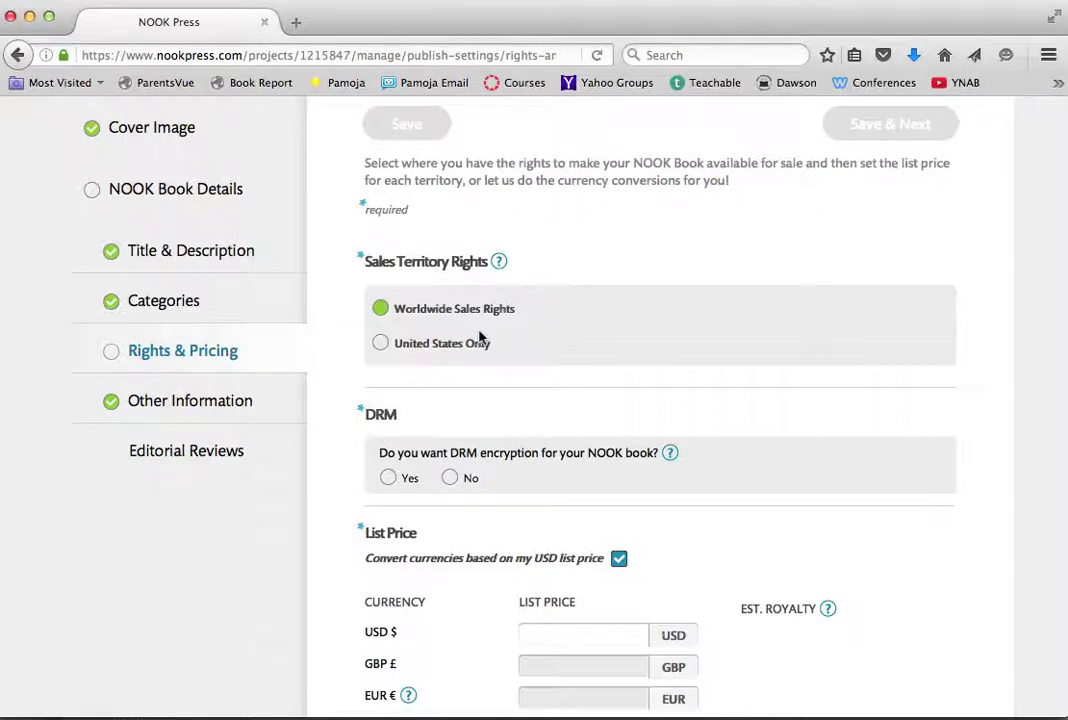
pyautogui.scroll(-4, 560, 410)
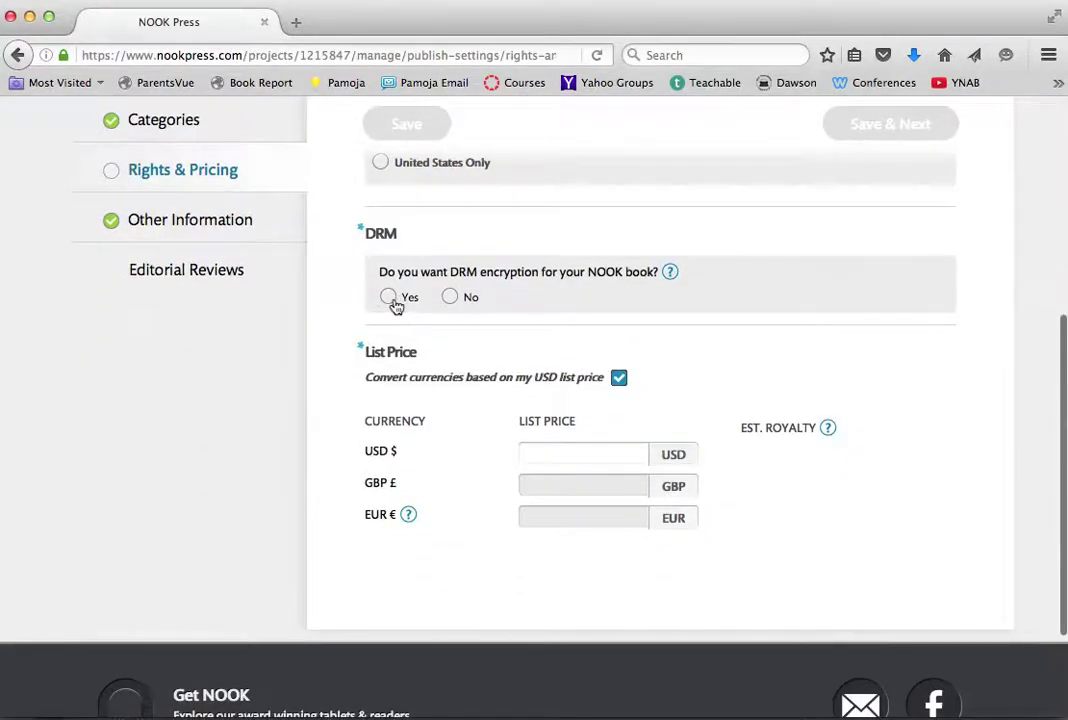
pyautogui.click(393, 303)
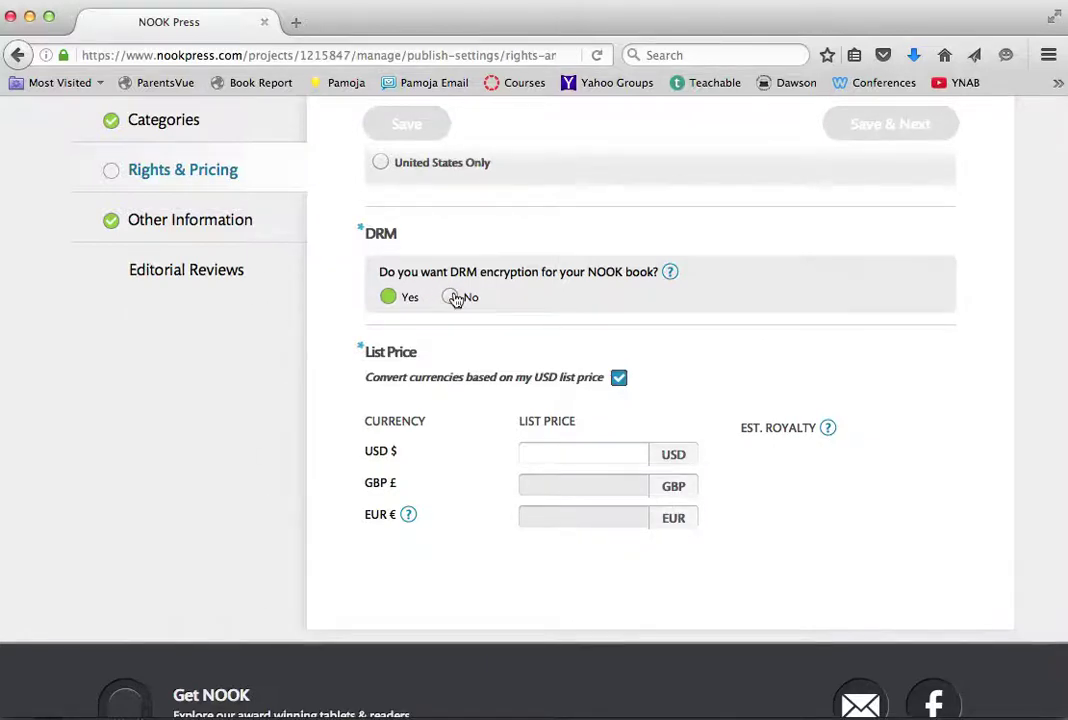
pyautogui.click(453, 298)
# Step: Set the USD list price to 2.99, then save and continue to Other Information
pyautogui.scroll(-2, 446, 591)
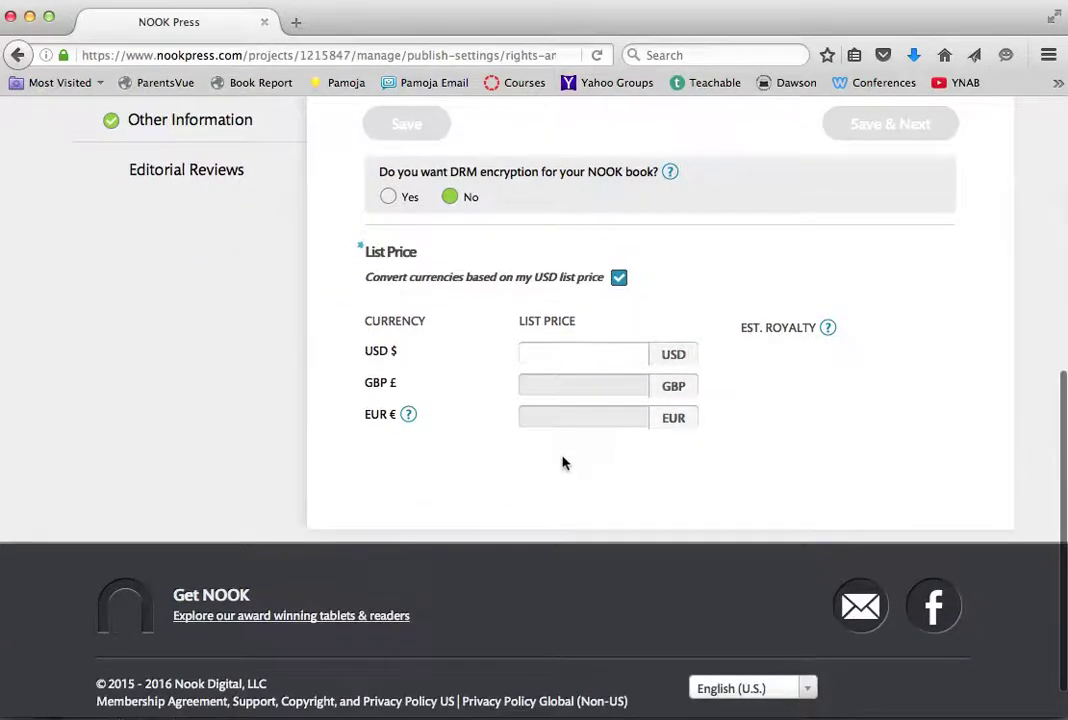
pyautogui.click(572, 354)
pyautogui.write('2.99')
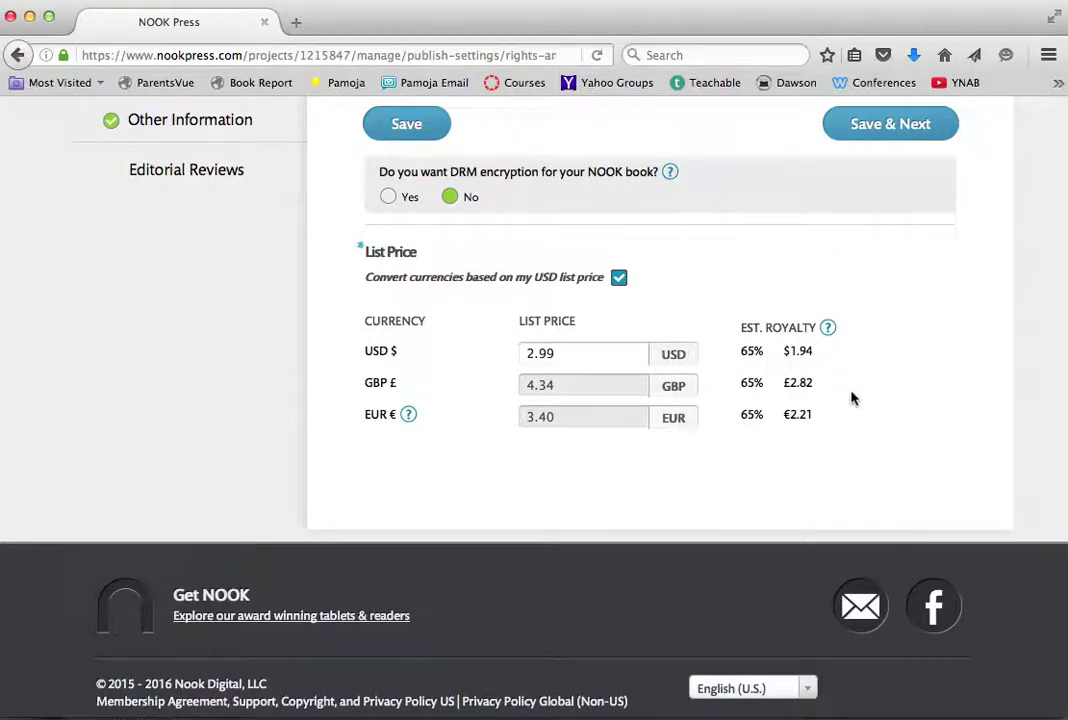
pyautogui.click(884, 125)
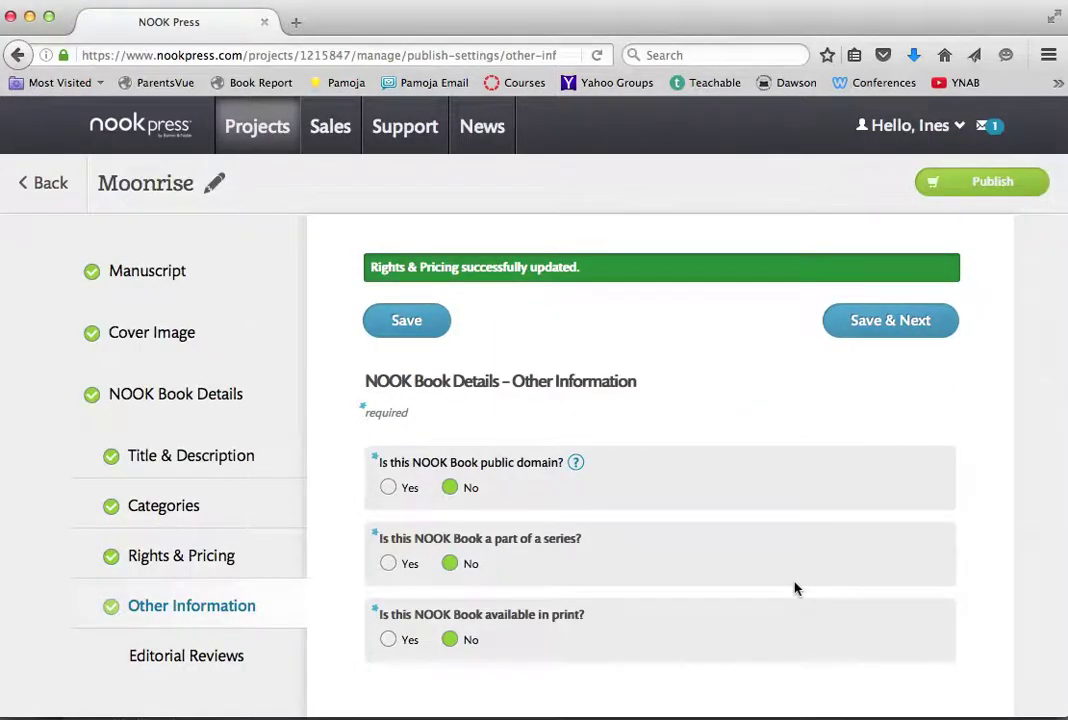
# Step: Mark the NOOK book as part of a series with series name Moonkind Series and series number 1
pyautogui.scroll(-3, 795, 589)
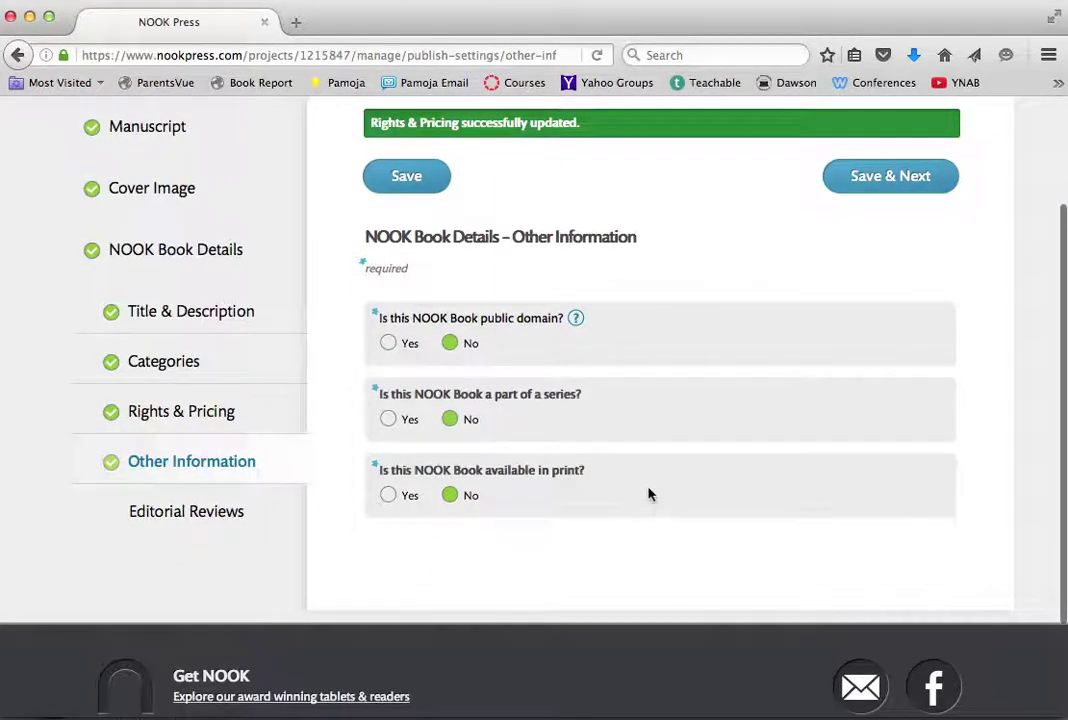
pyautogui.scroll(-1, 648, 494)
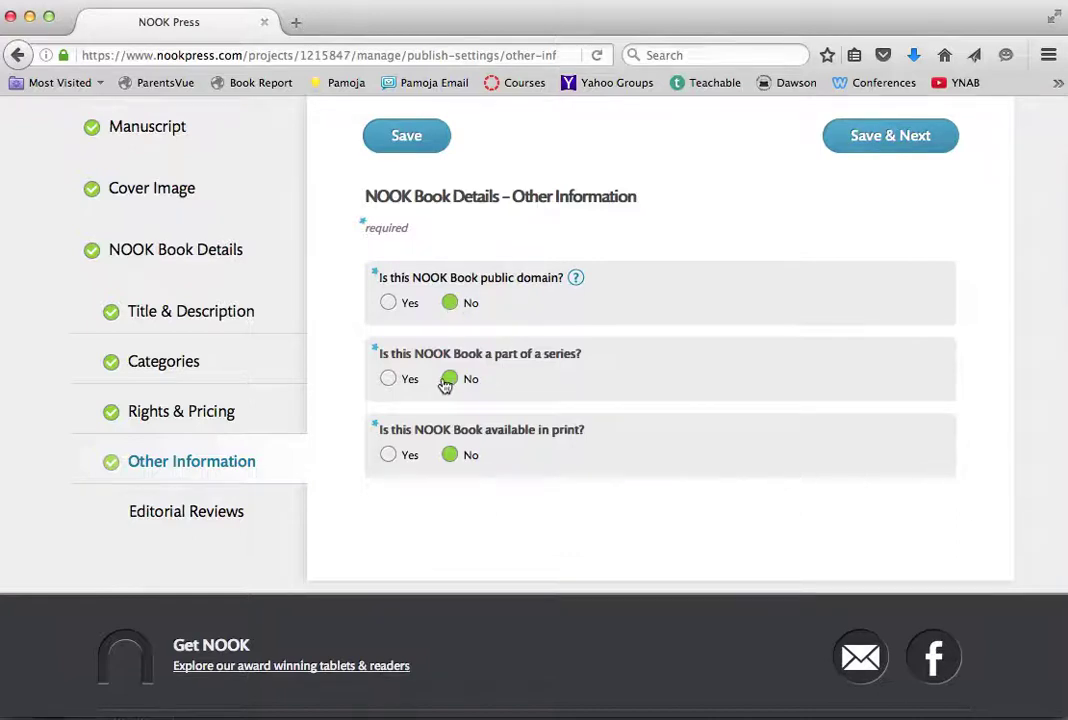
pyautogui.click(389, 379)
pyautogui.click(436, 422)
pyautogui.write('Moonkind Series')
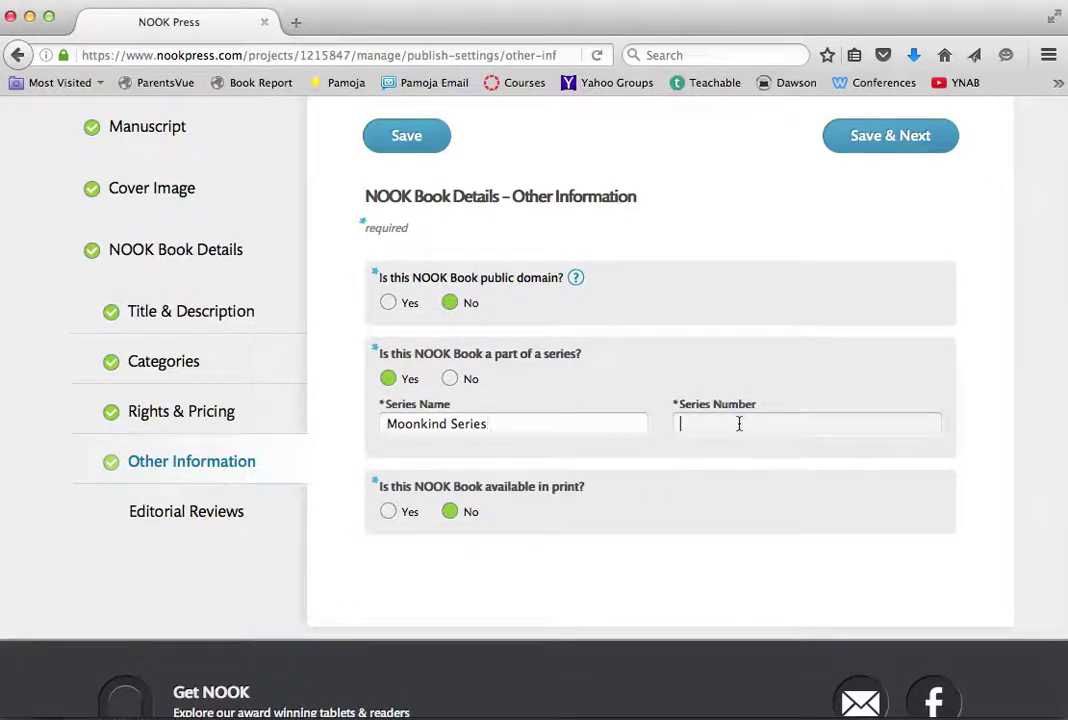
pyautogui.write('1')
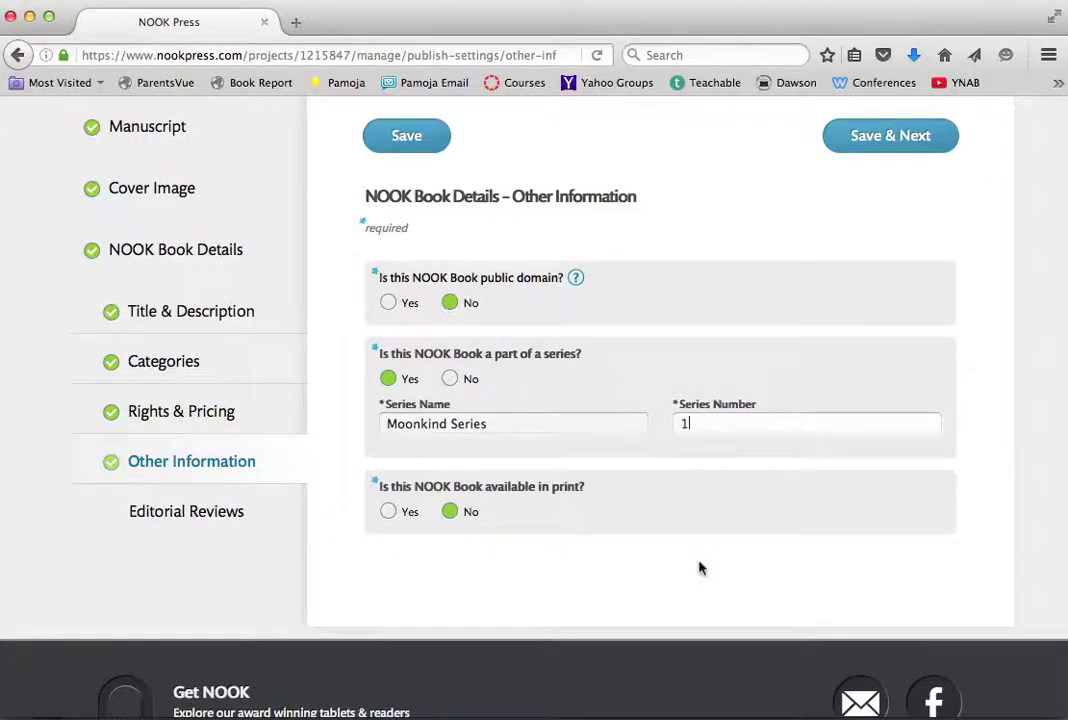
# Step: Mark the book as available in print with 200 pages, then save and continue to Editorial Reviews
pyautogui.scroll(-2, 700, 567)
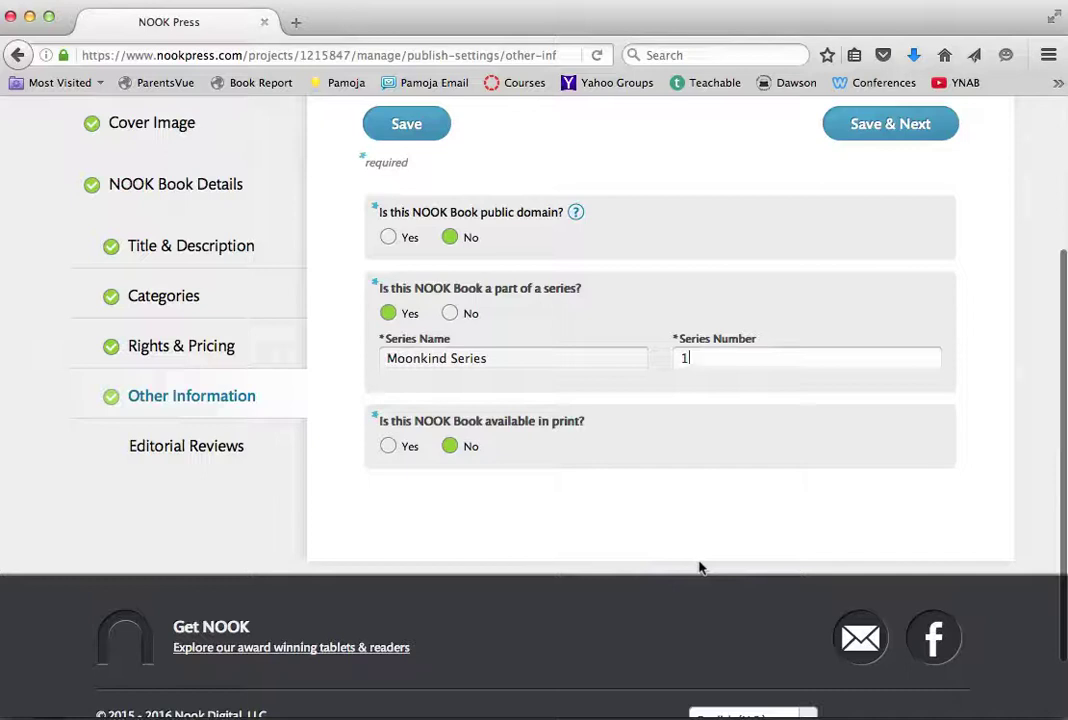
pyautogui.click(388, 449)
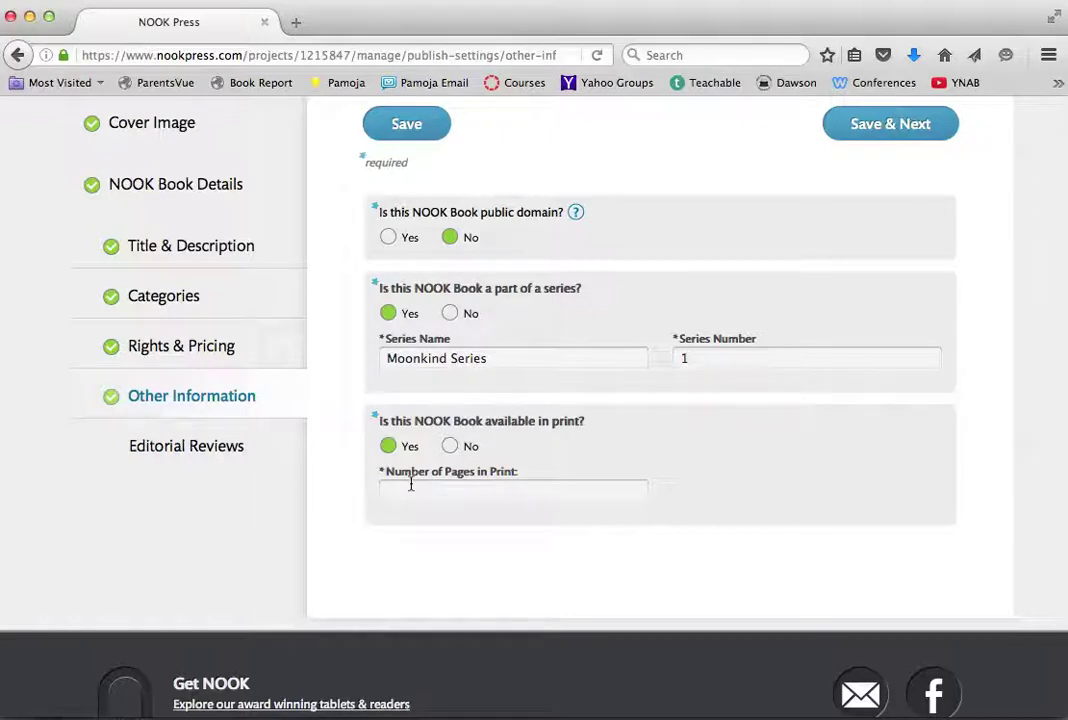
pyautogui.click(412, 490)
pyautogui.write('200')
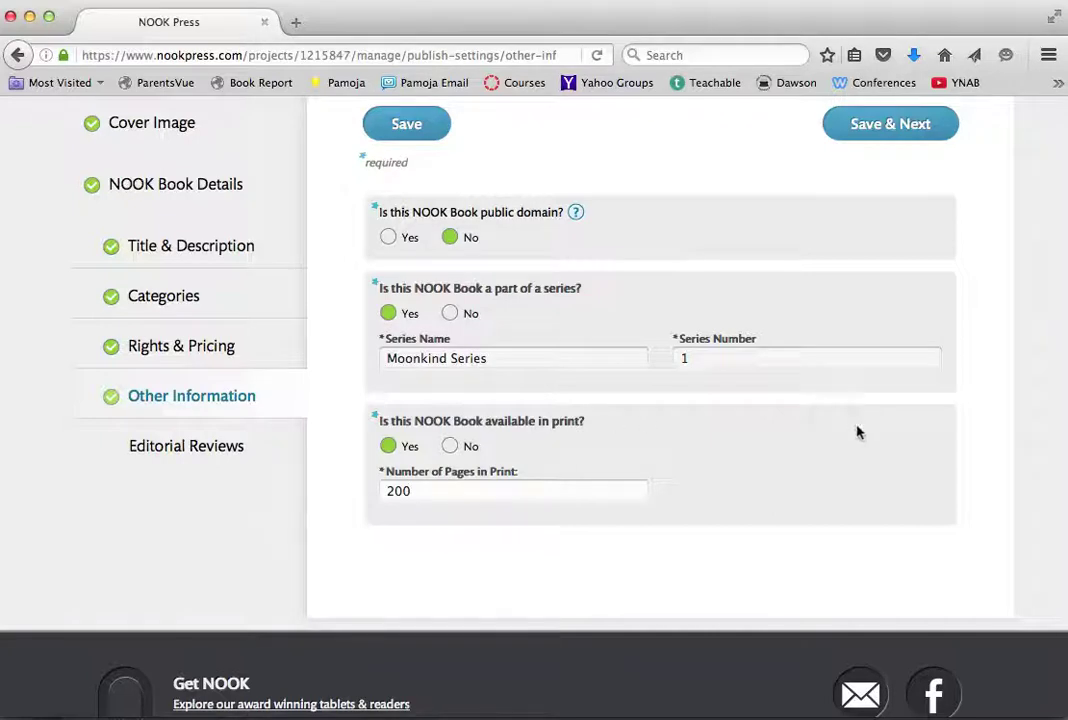
pyautogui.scroll(3, 858, 431)
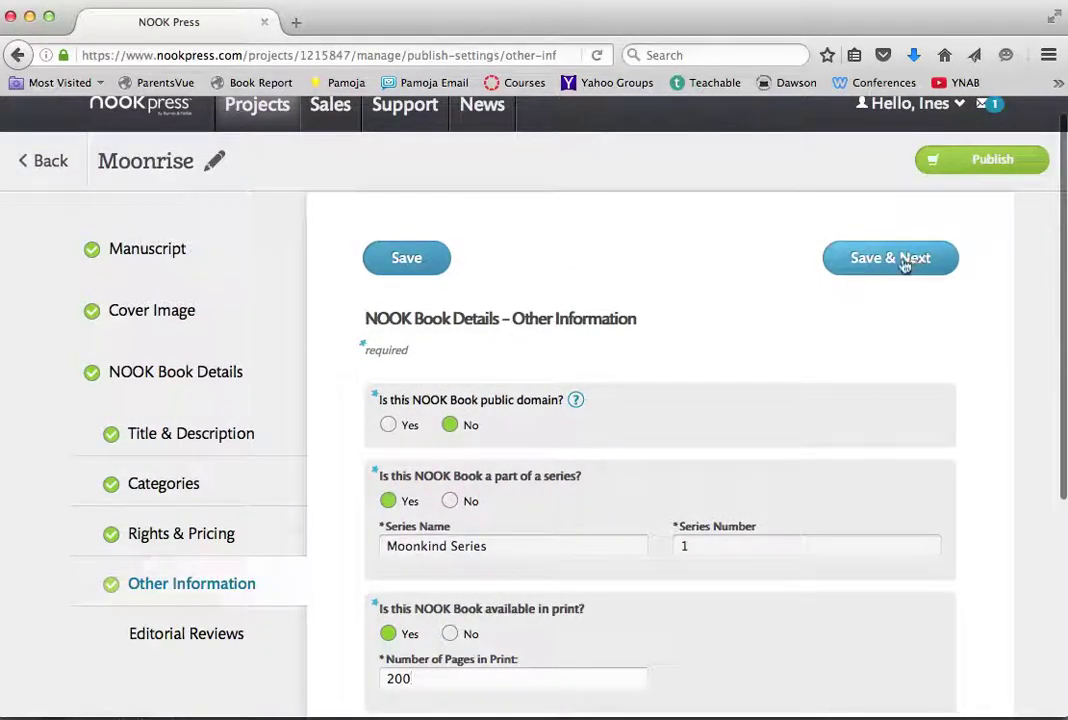
pyautogui.click(903, 260)
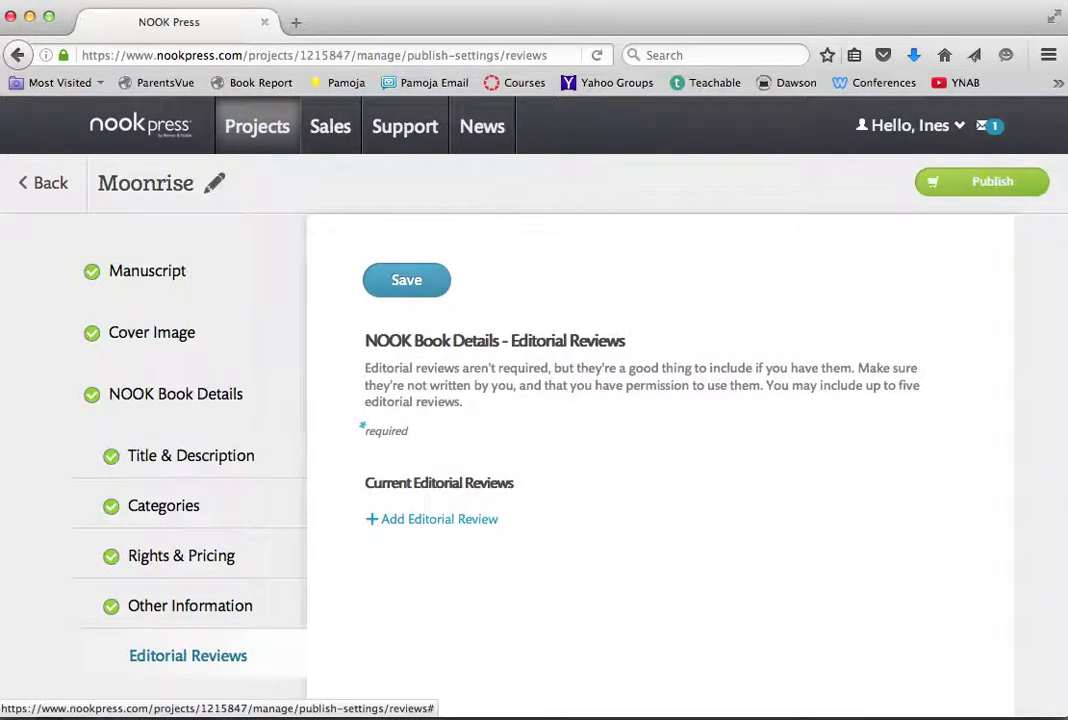
# Step: Publish Moonrise without editorial reviews and accept the legal rights confirmation
pyautogui.click(980, 184)
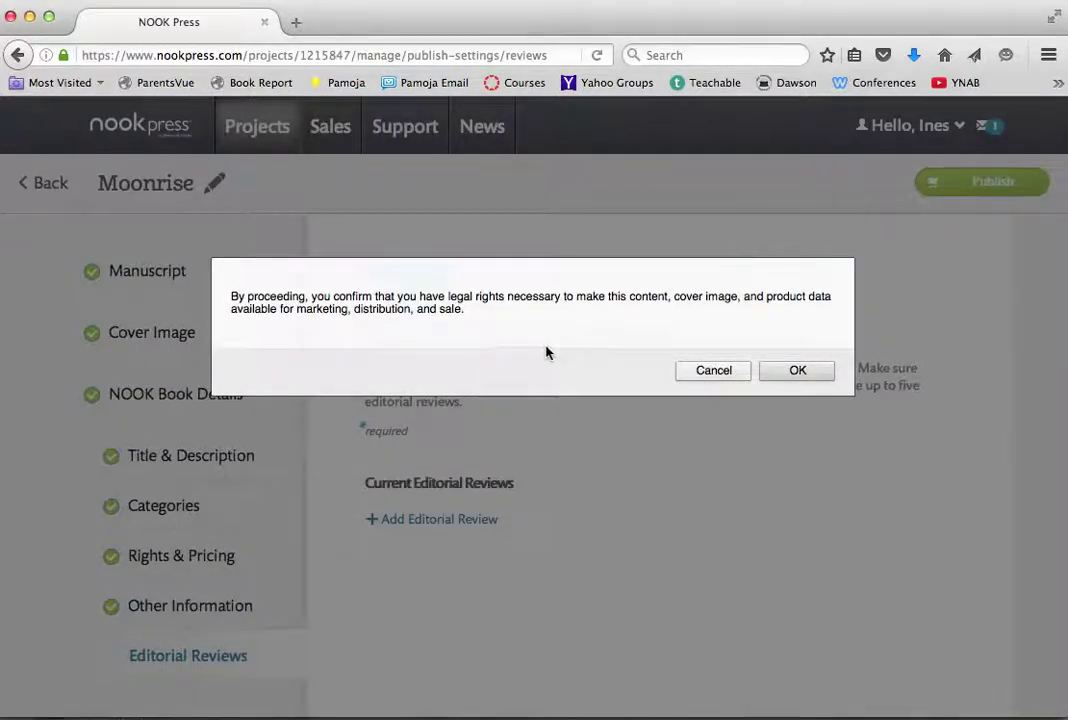
pyautogui.click(795, 372)
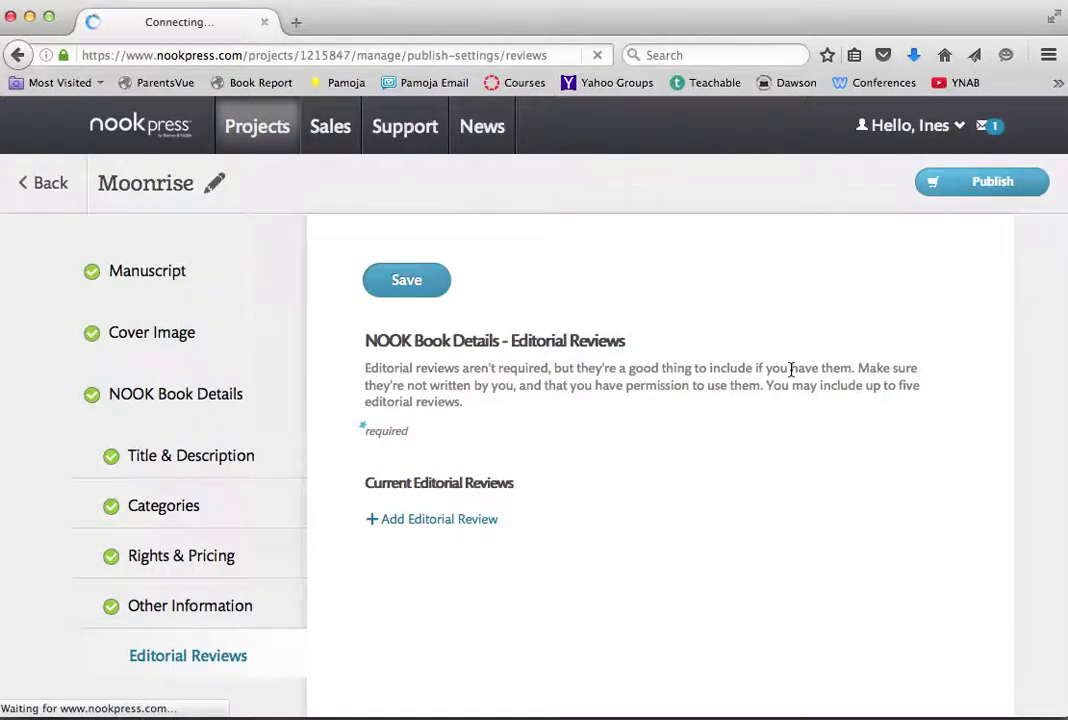